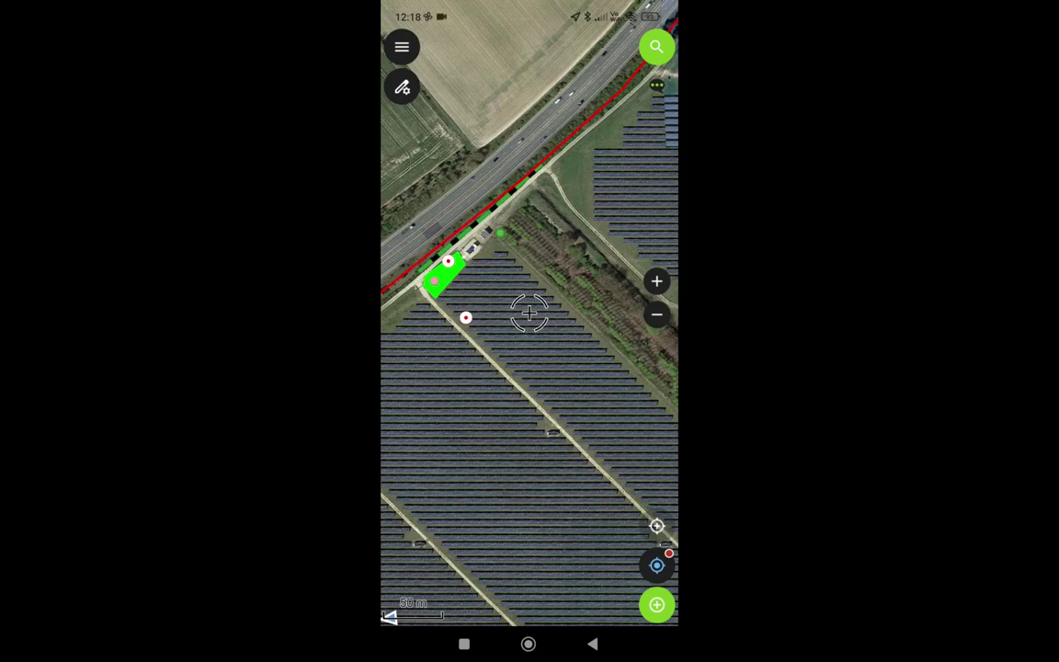
- Exit the solar farm map through the main menu's Home and dismiss the UKHAB project card's menu
scroll(455, 308, down, 2)
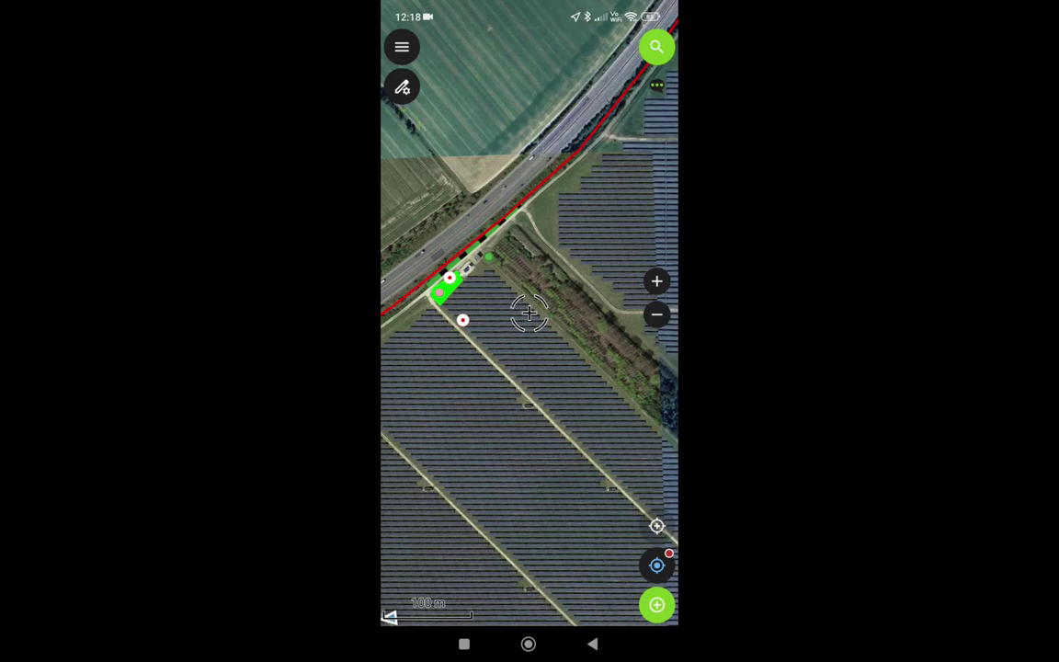
click(401, 47)
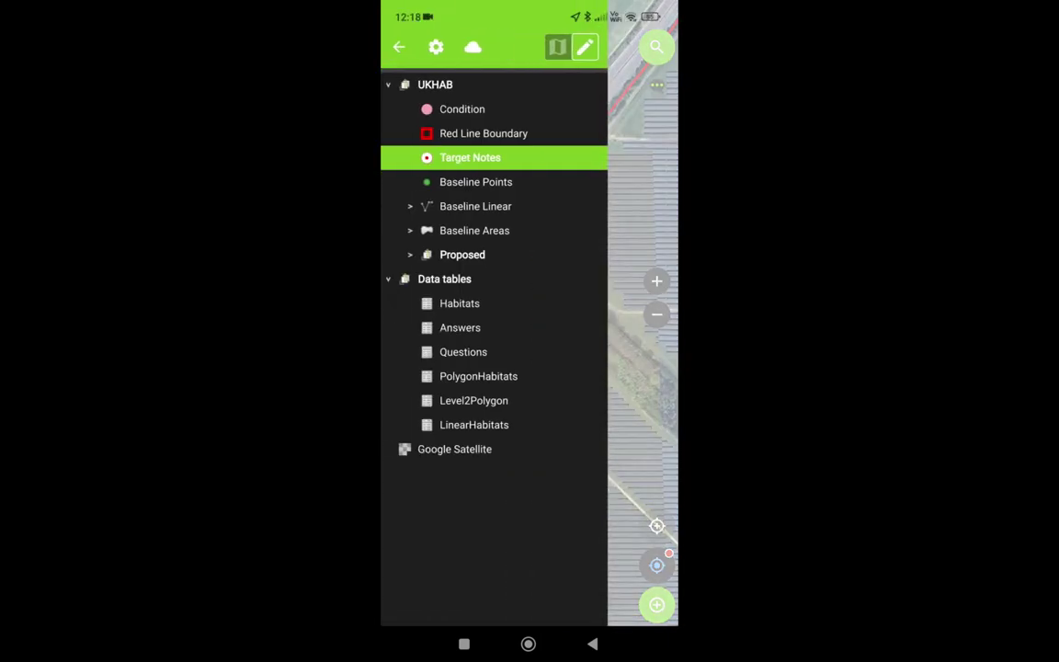
click(435, 46)
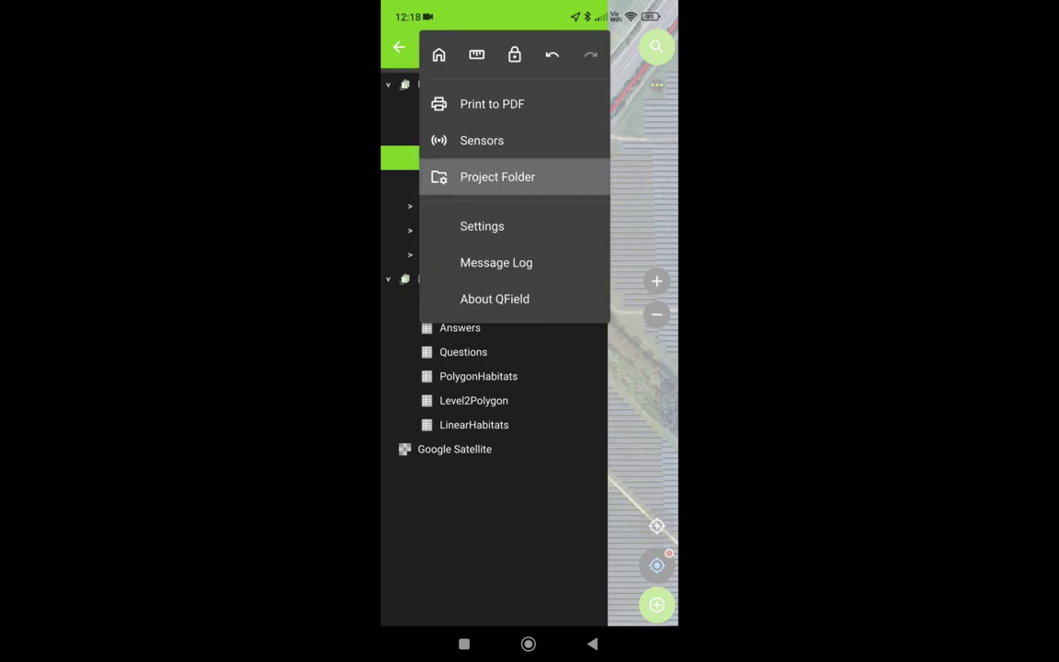
click(438, 55)
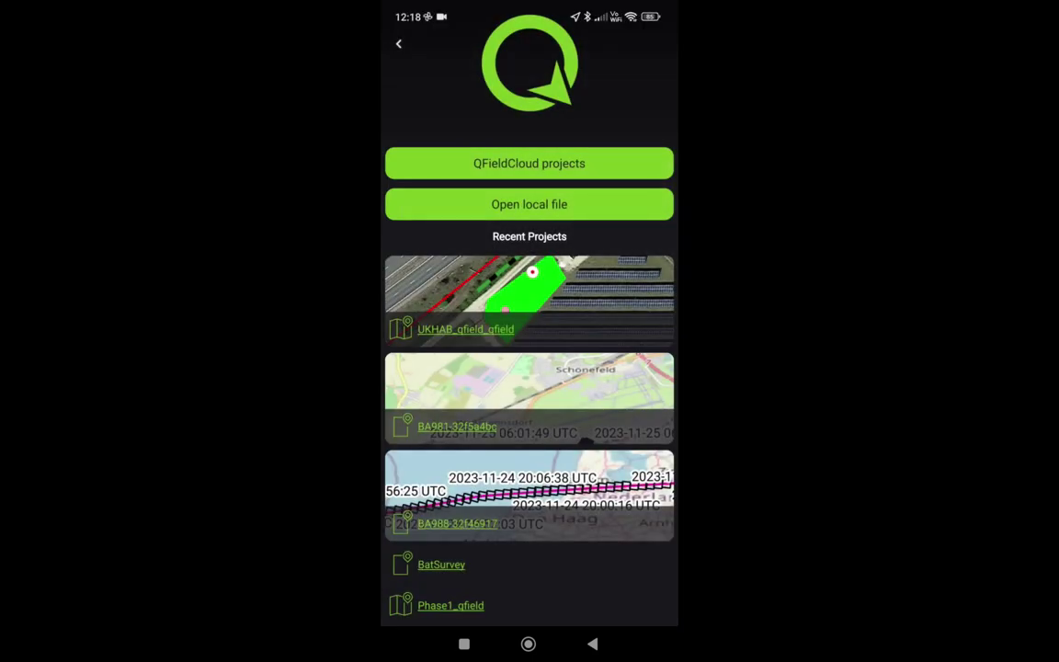
click(429, 276)
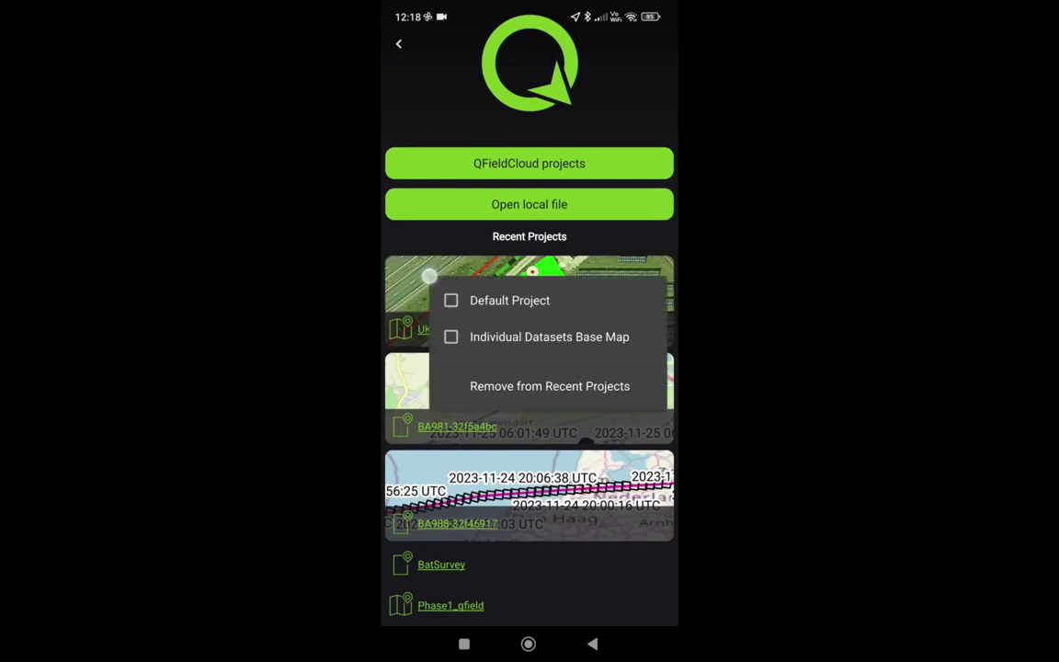
click(429, 276)
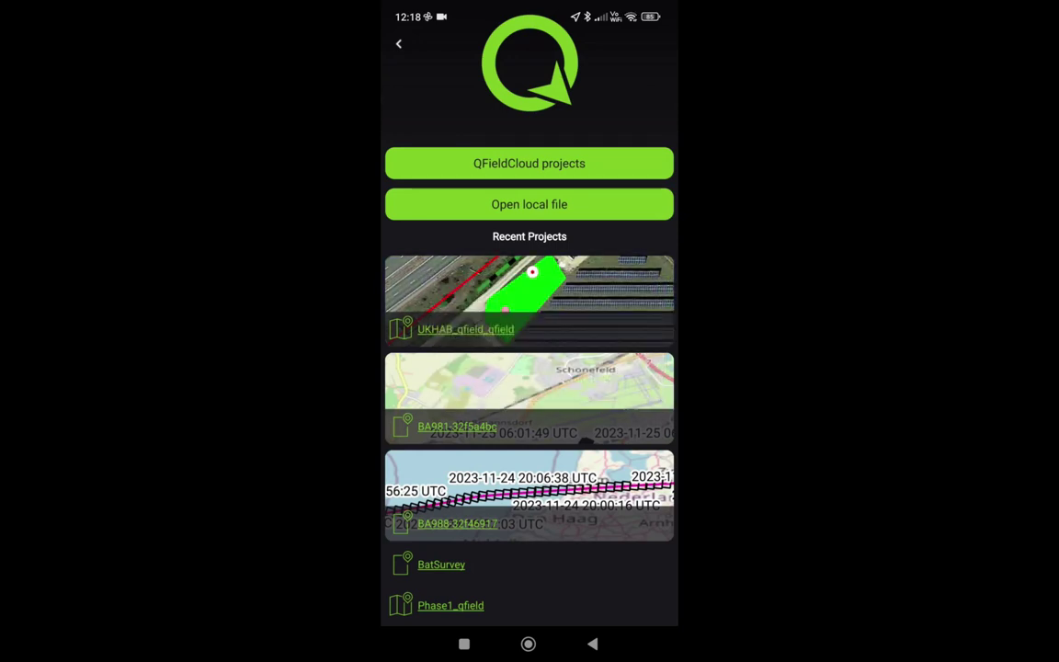
- From Imported projects, send the BobsSolarFarm folder as a compressed zip
click(485, 205)
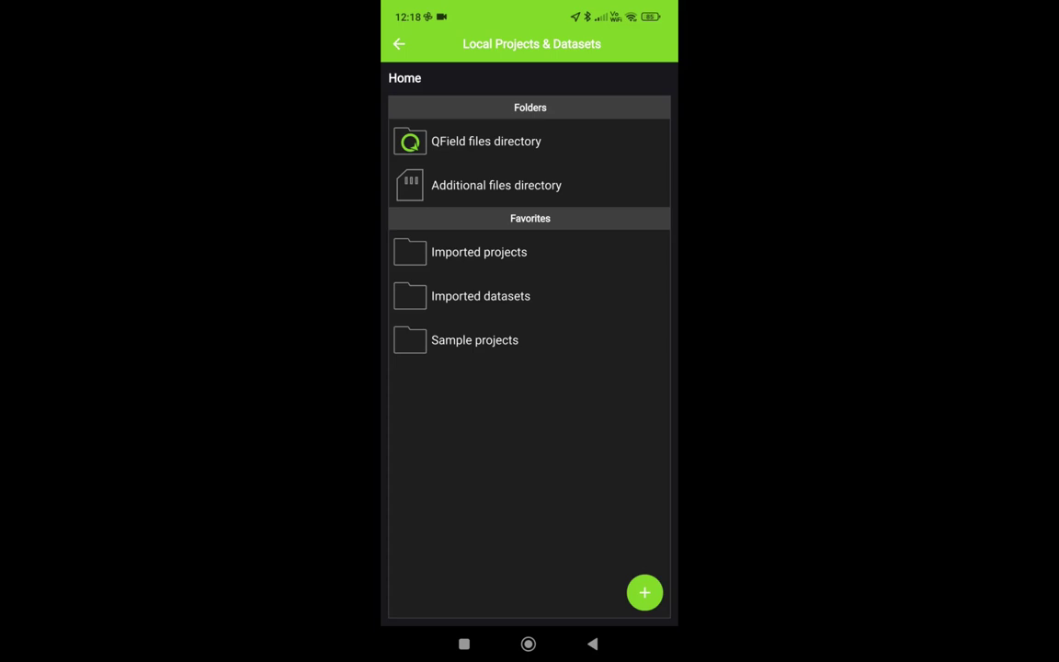
click(410, 250)
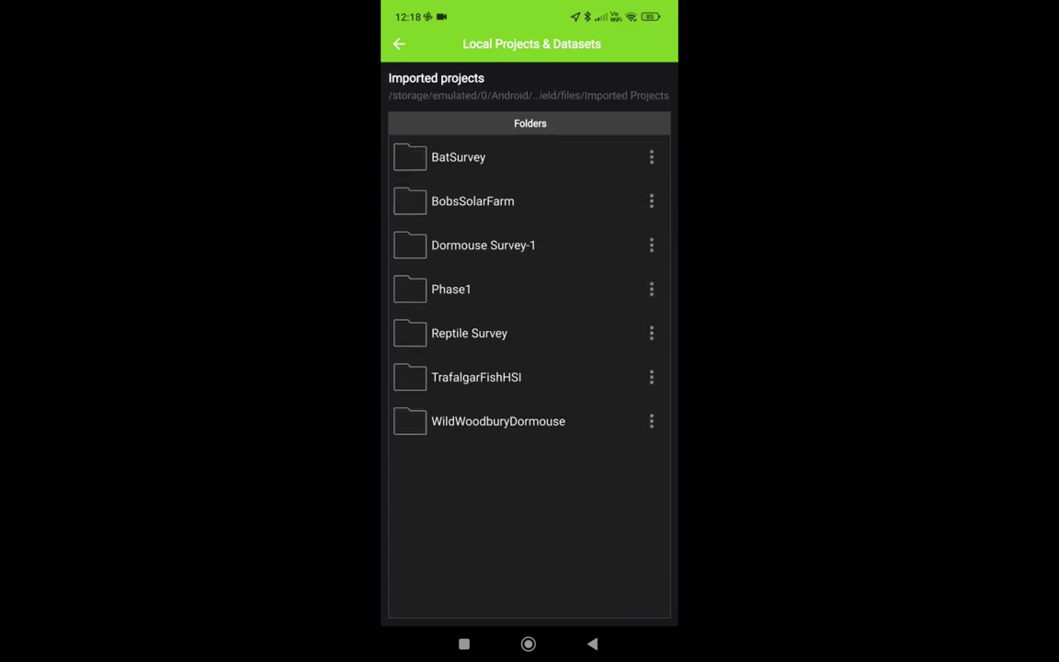
click(650, 201)
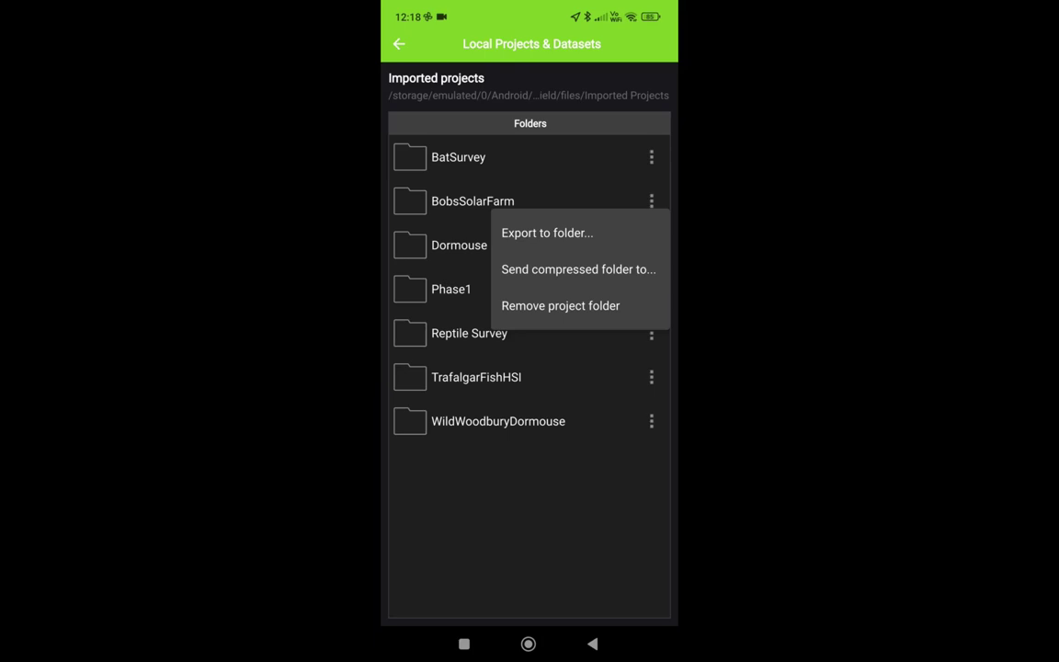
click(578, 269)
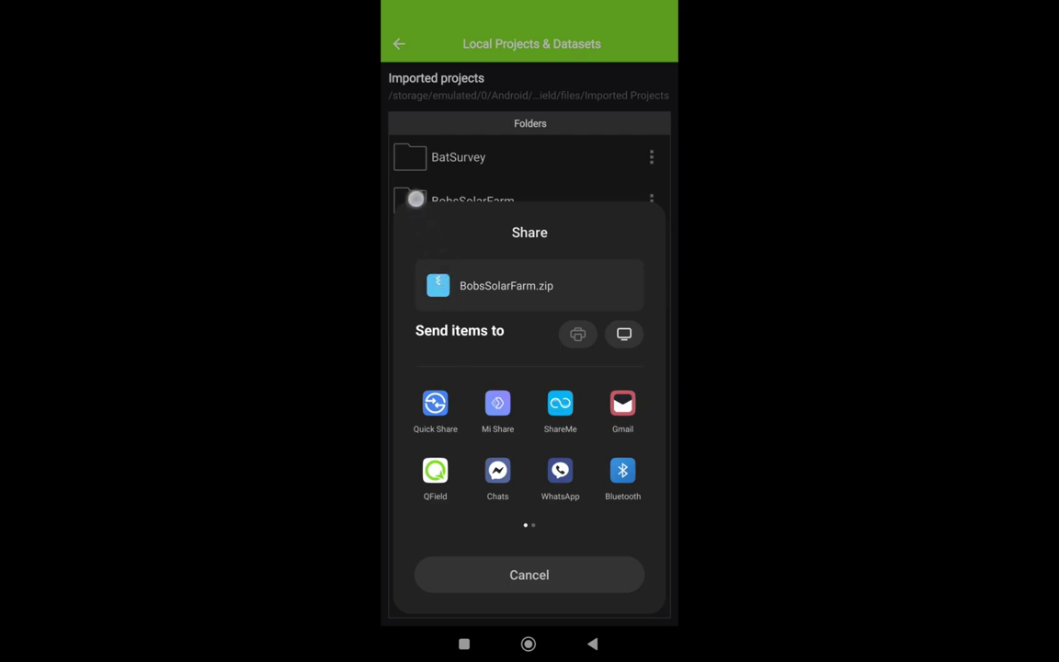
- Swipe through the share sheet's app pages to the page showing Google Drive
drag(501, 421, 414, 416)
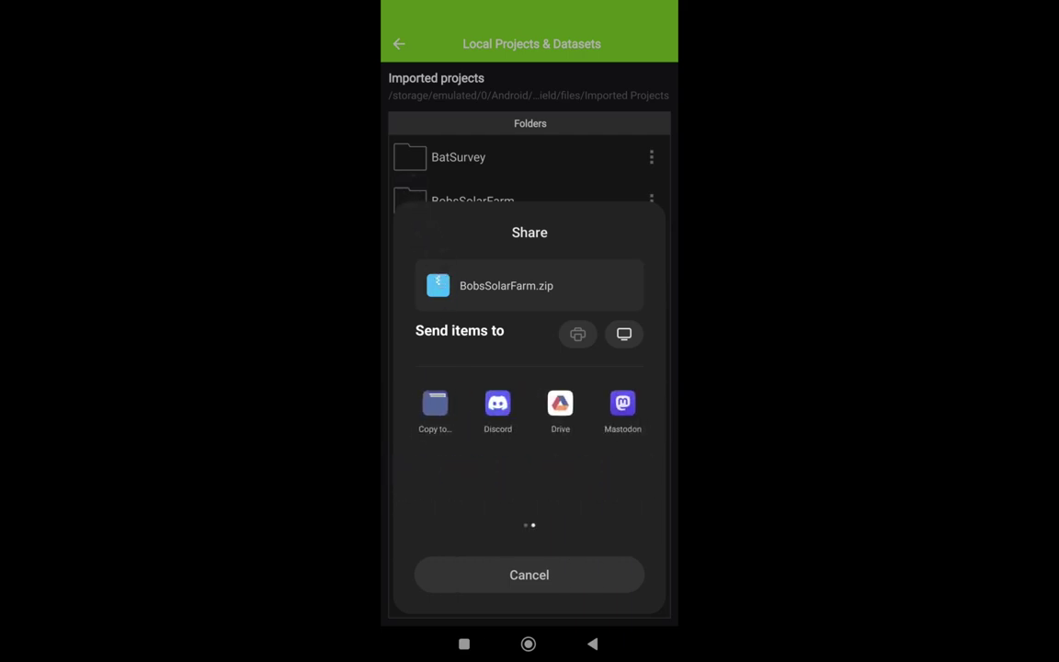
drag(414, 414, 588, 416)
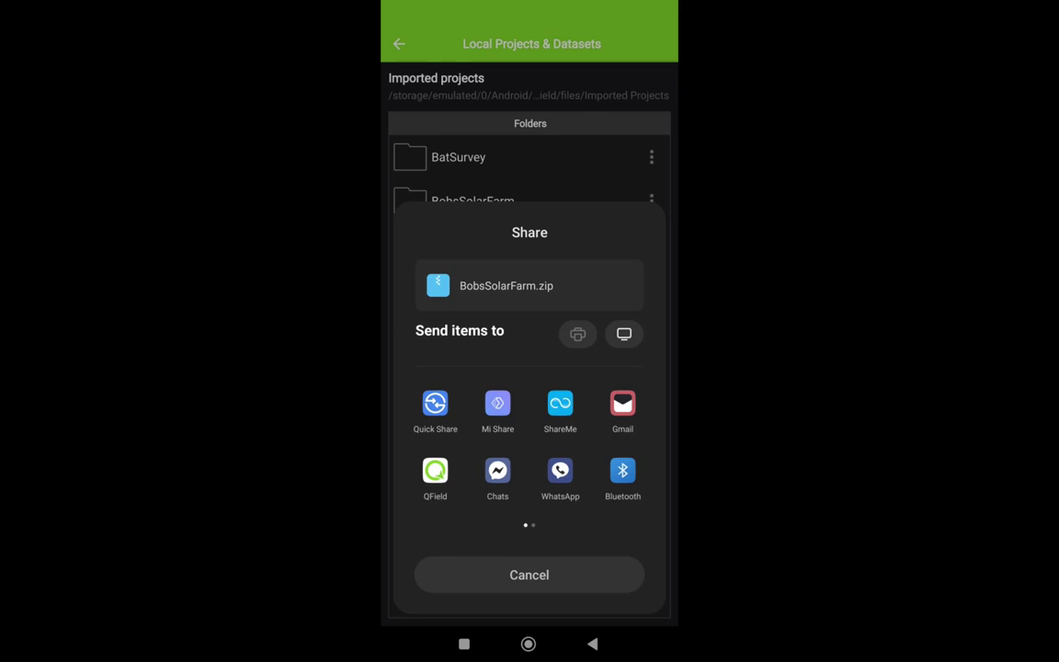
drag(588, 454, 405, 439)
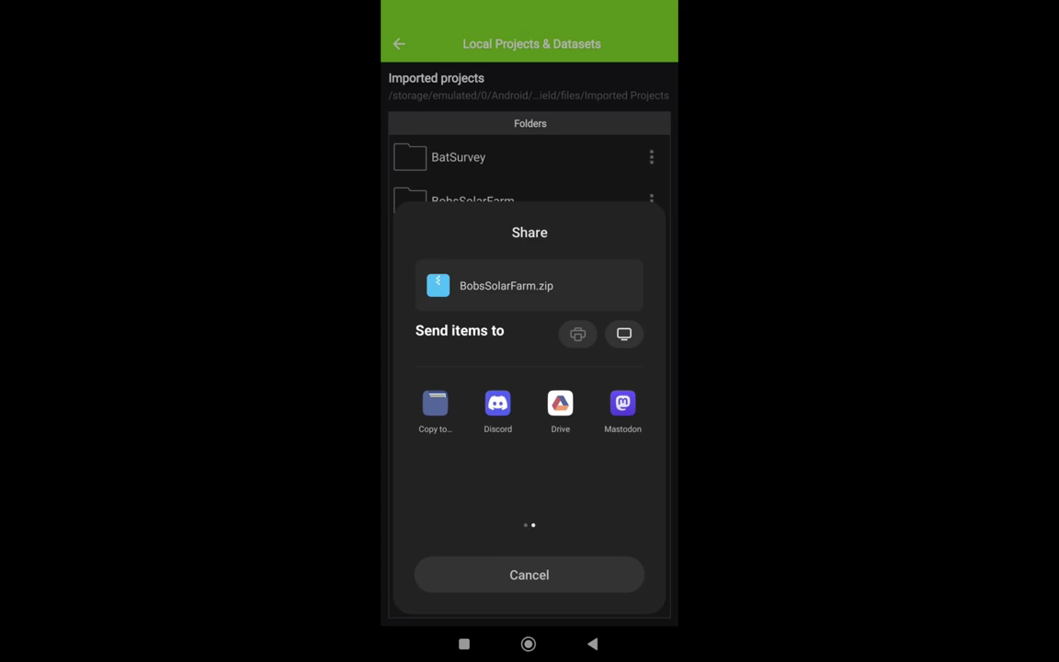
drag(441, 441, 625, 441)
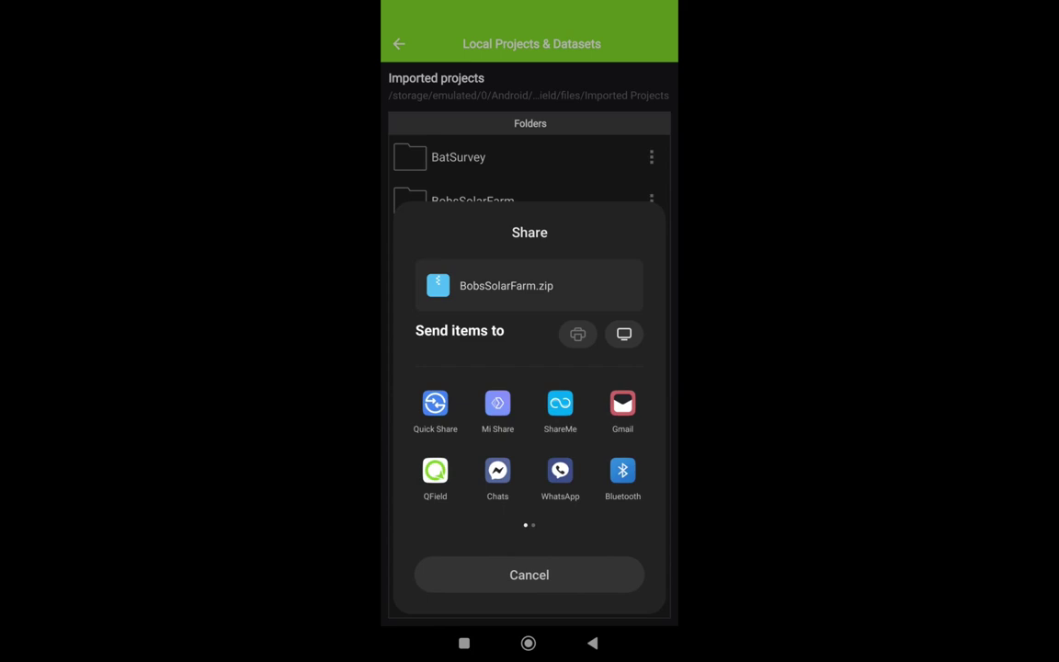
drag(530, 480, 419, 480)
- Inspect the DCIM folder in the BobsSolarFarm.zip preview, then download the 8.7 MB zip
click(612, 487)
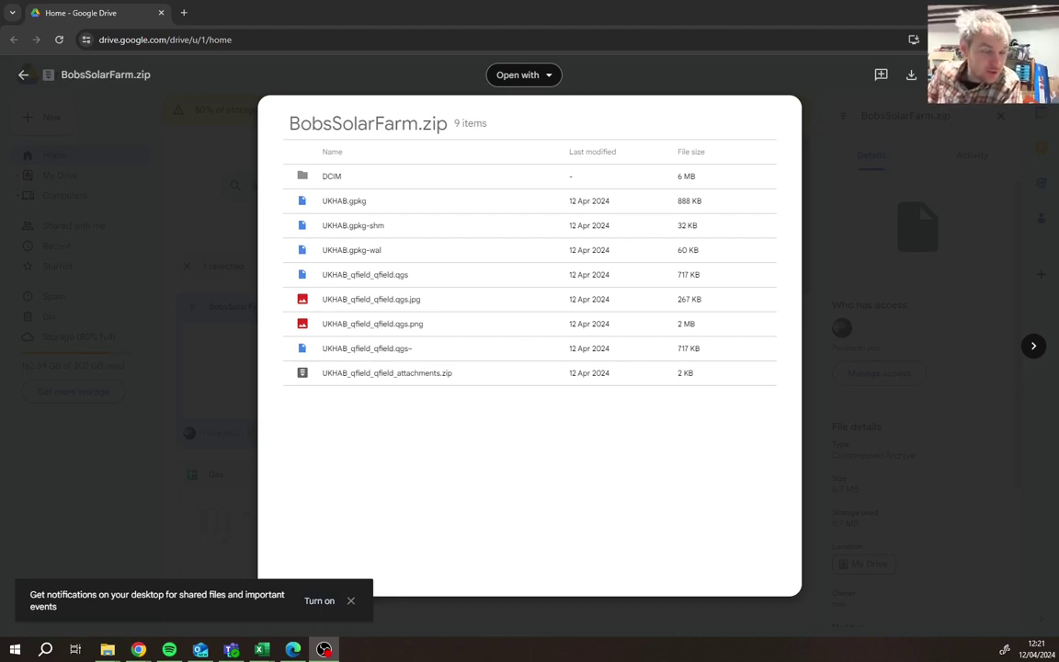
key(Down)
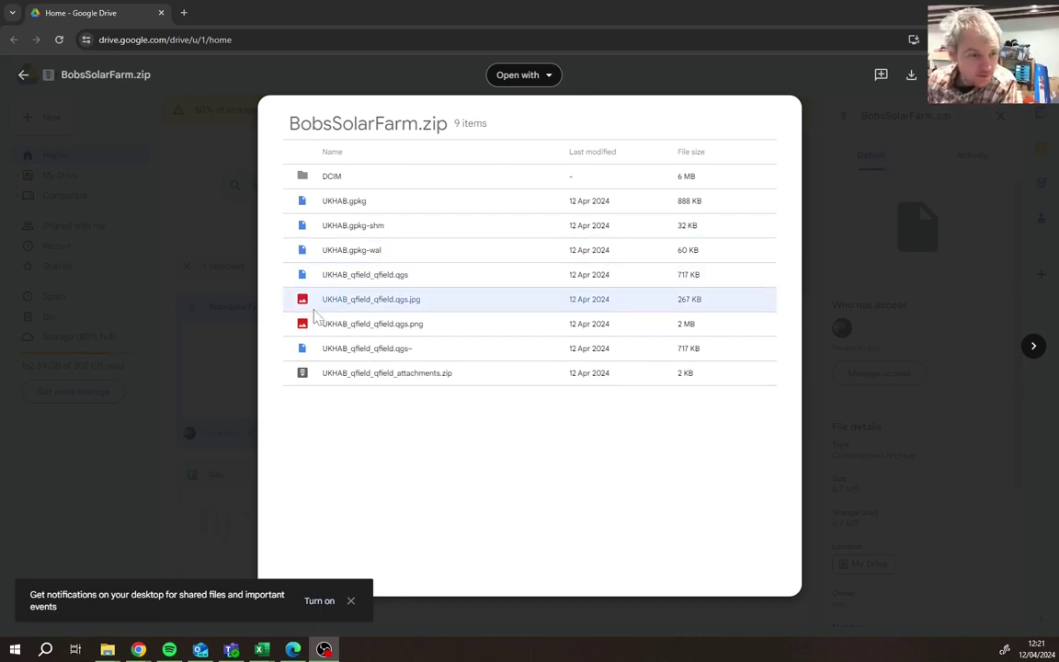
key(Down)
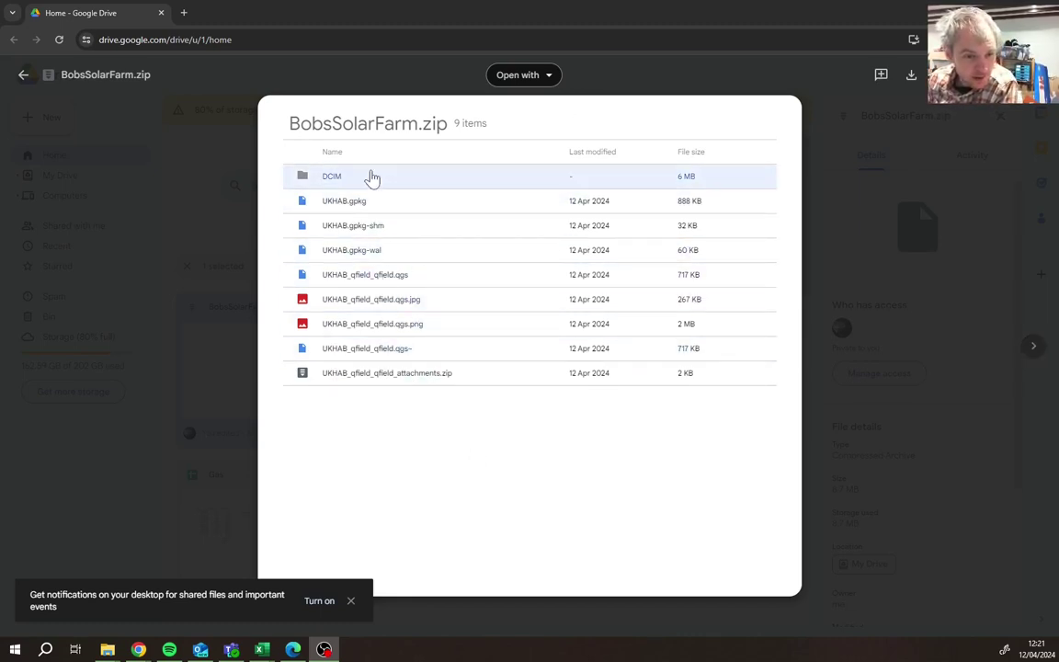
double_click(314, 182)
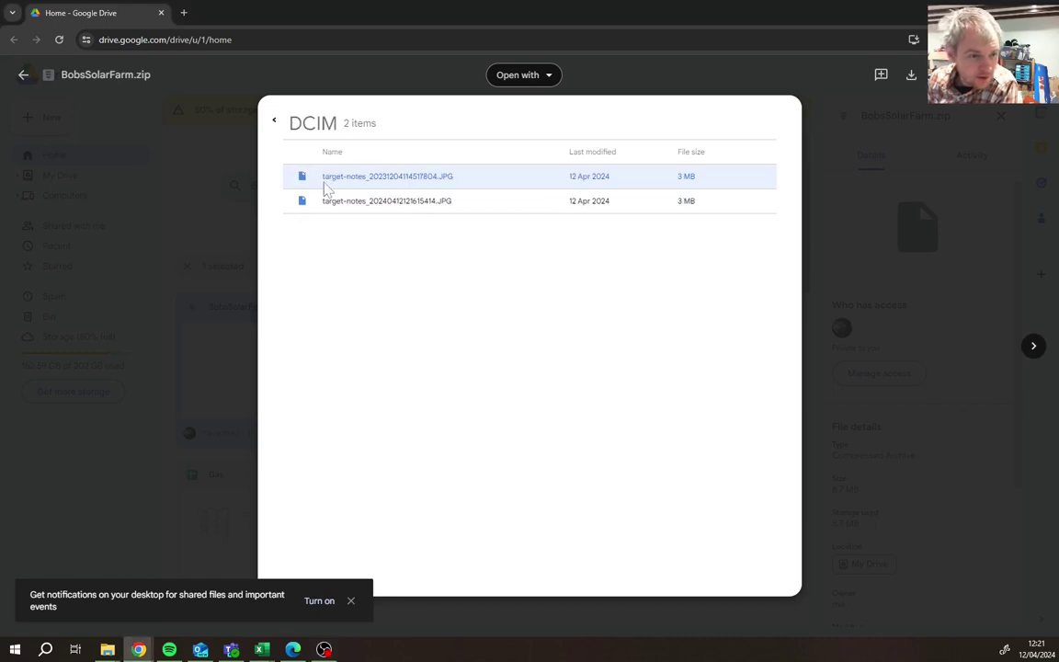
click(274, 126)
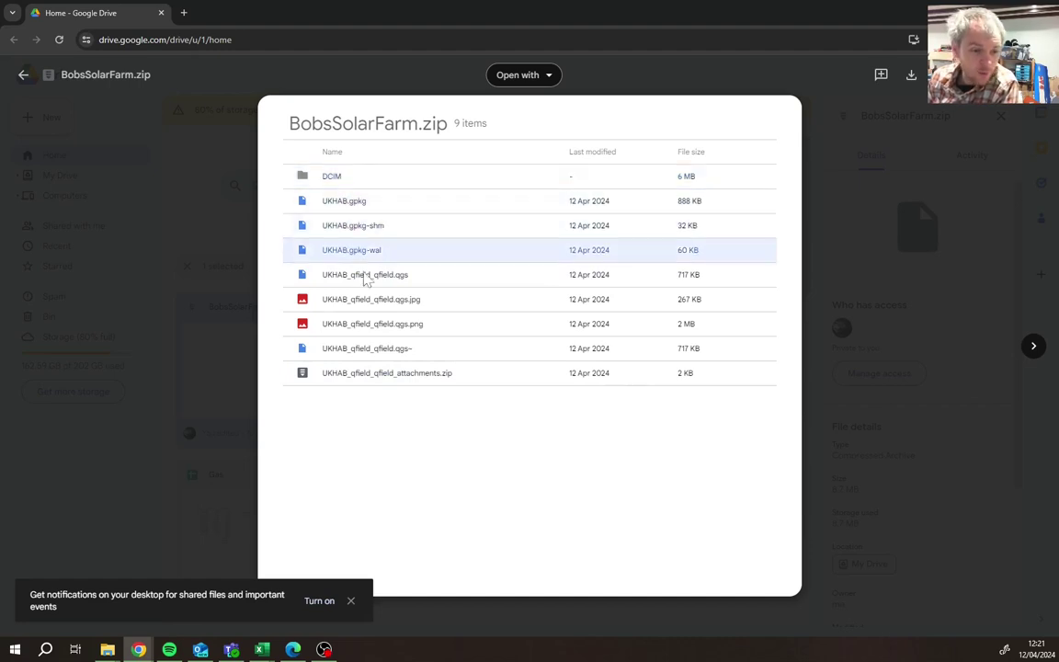
click(910, 79)
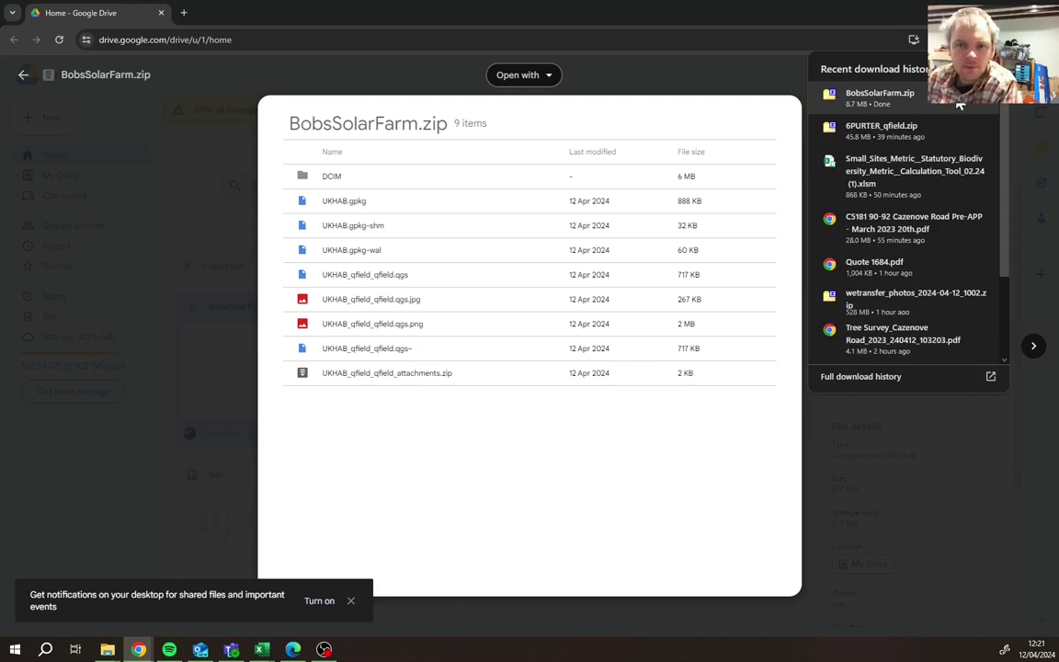
- Copy BobsSolarFarm.zip from Downloads and paste it into Documents > GIS Data > Training Folder
click(923, 103)
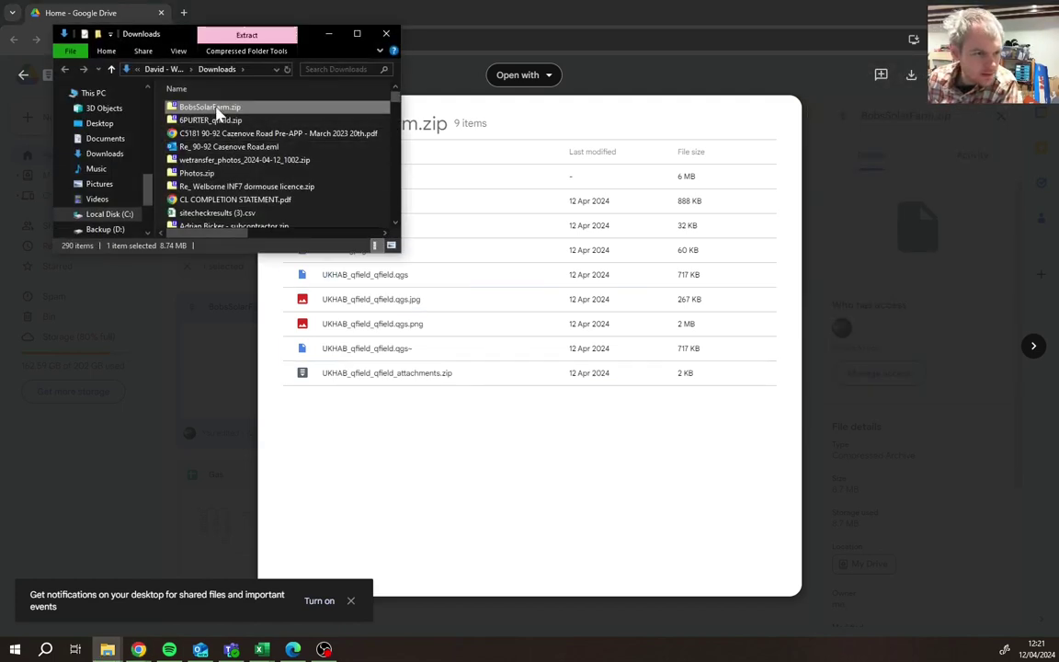
right_click(217, 108)
click(244, 281)
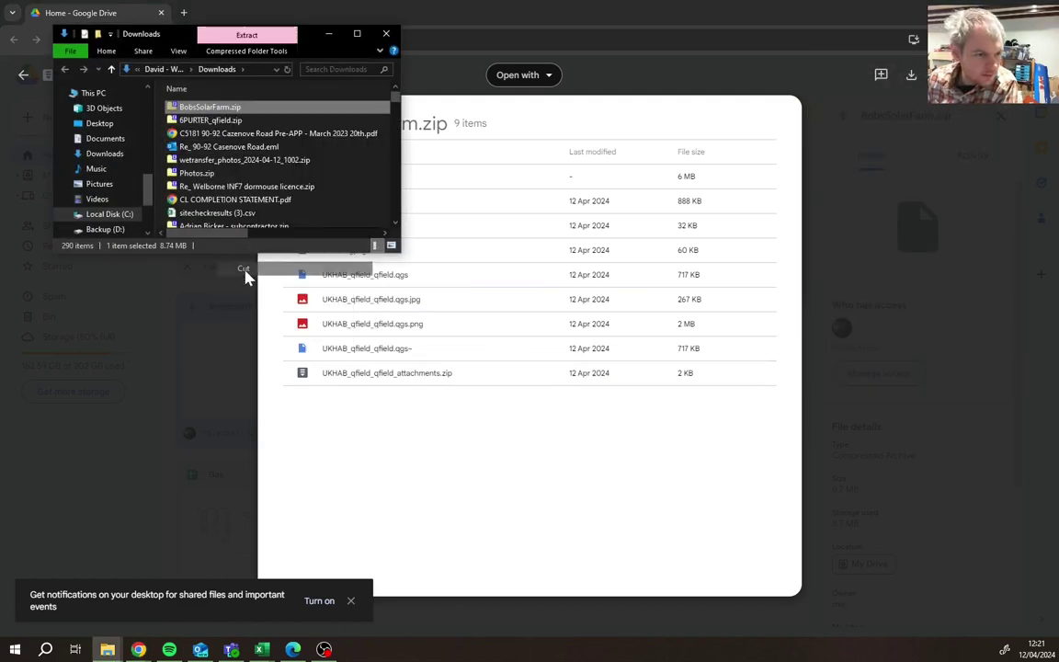
click(327, 34)
mouse_move(106, 650)
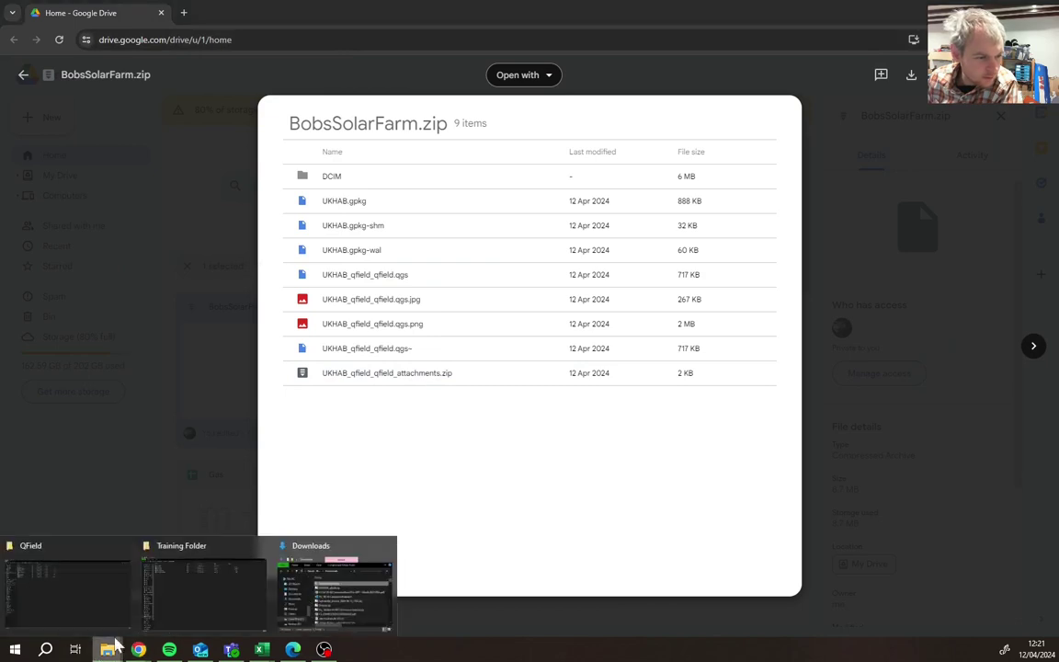
click(179, 575)
right_click(337, 302)
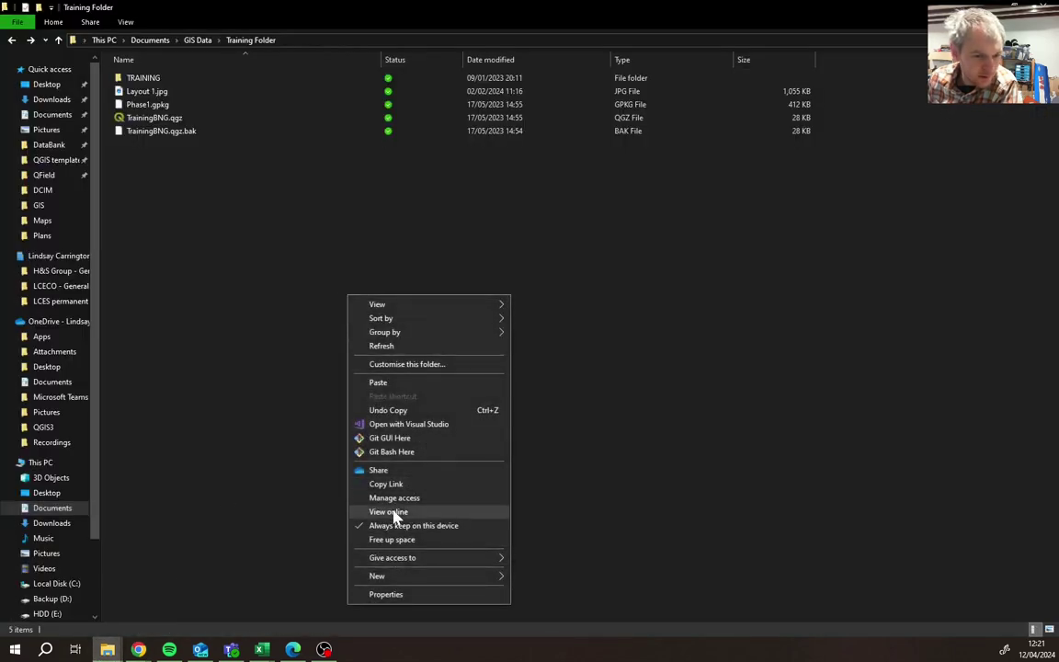
click(387, 382)
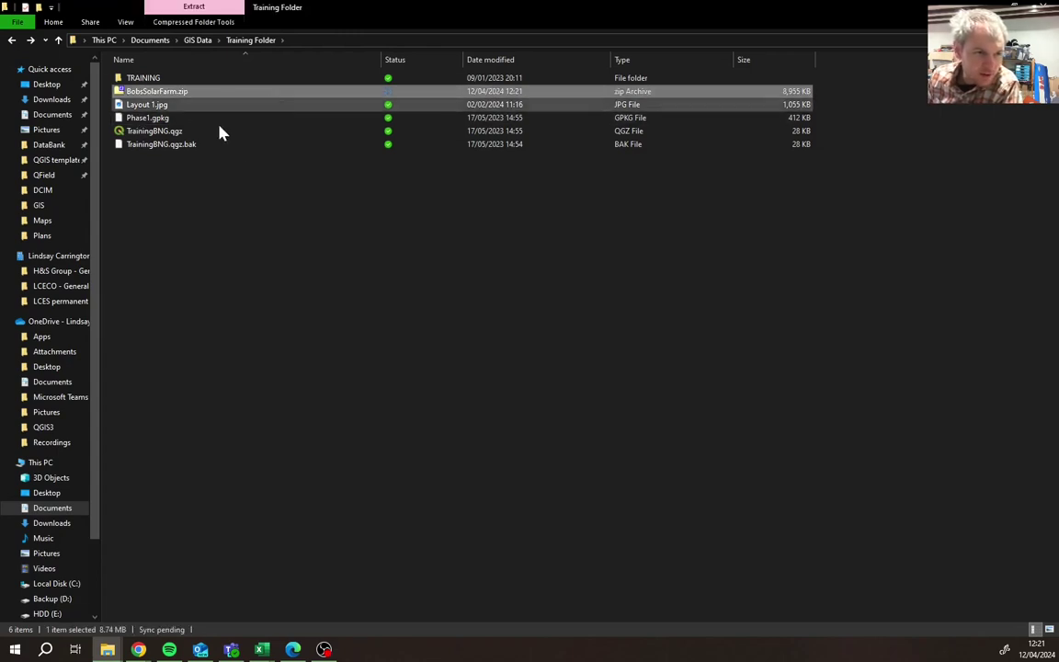
- Open BobsSolarFarm.zip in the default archive viewer to see its contents, then close it
right_click(172, 97)
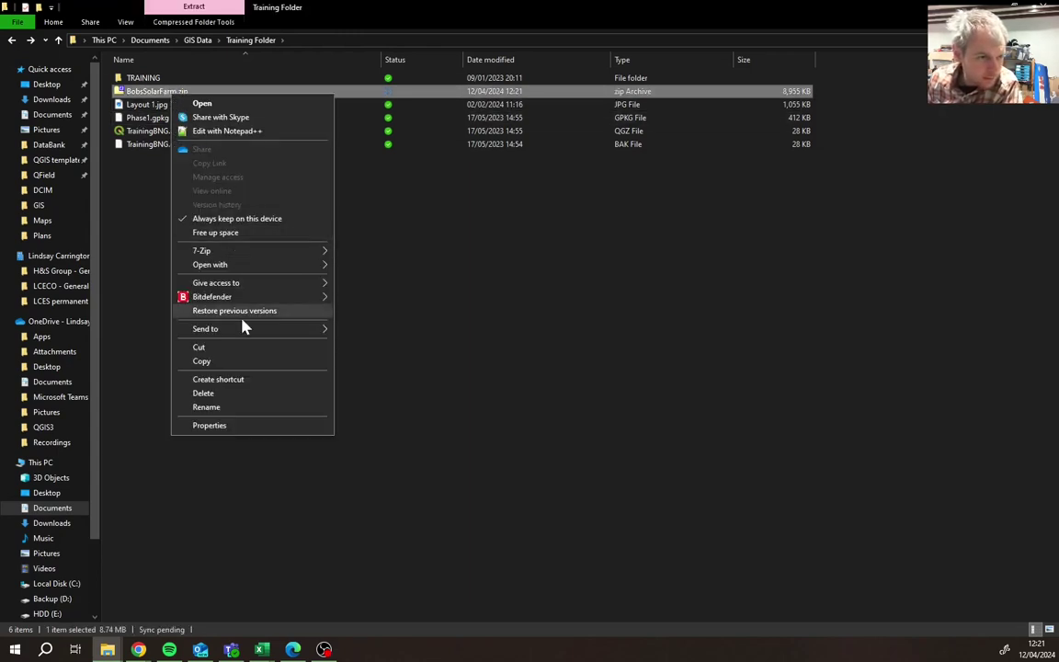
click(188, 104)
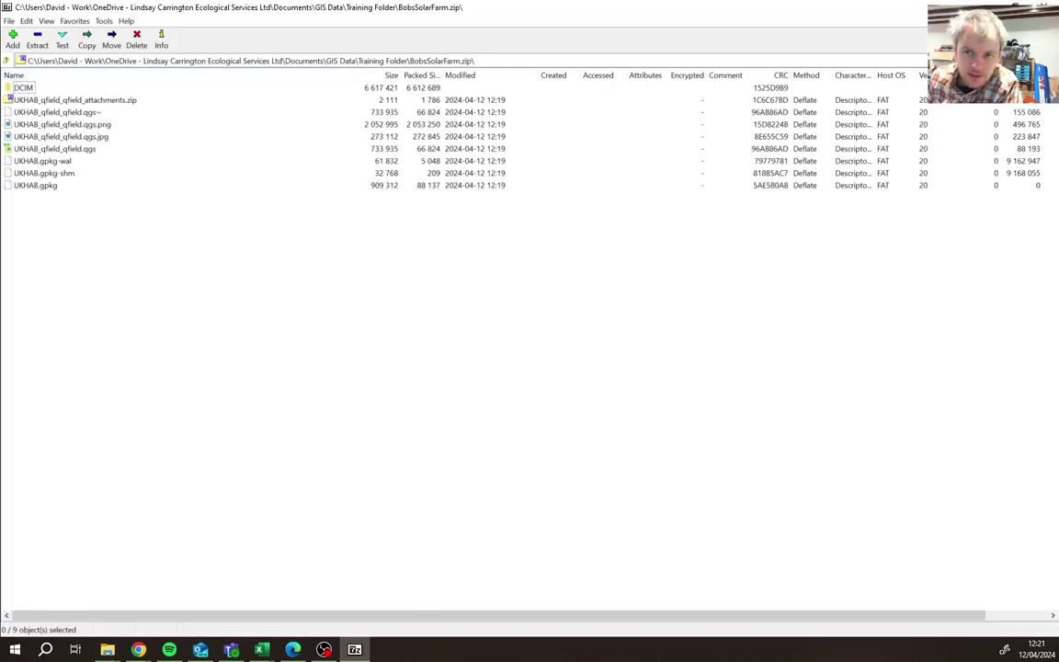
drag(654, 13, 678, 147)
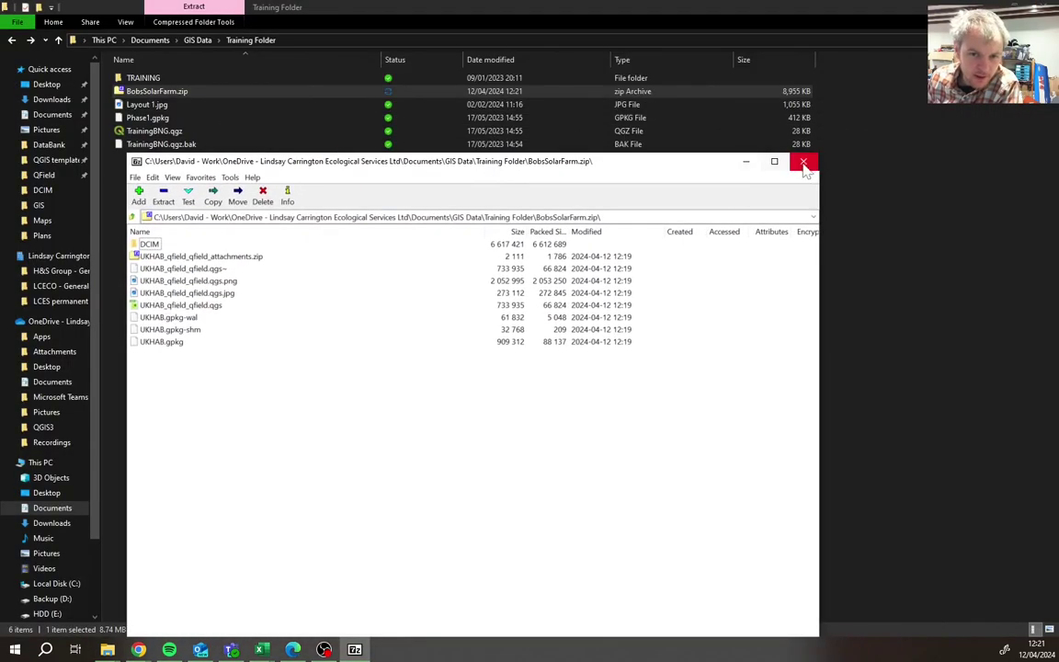
click(726, 151)
- Open the zip with Windows Explorer and Extract All into the BobsSolarFarm destination folder
right_click(247, 99)
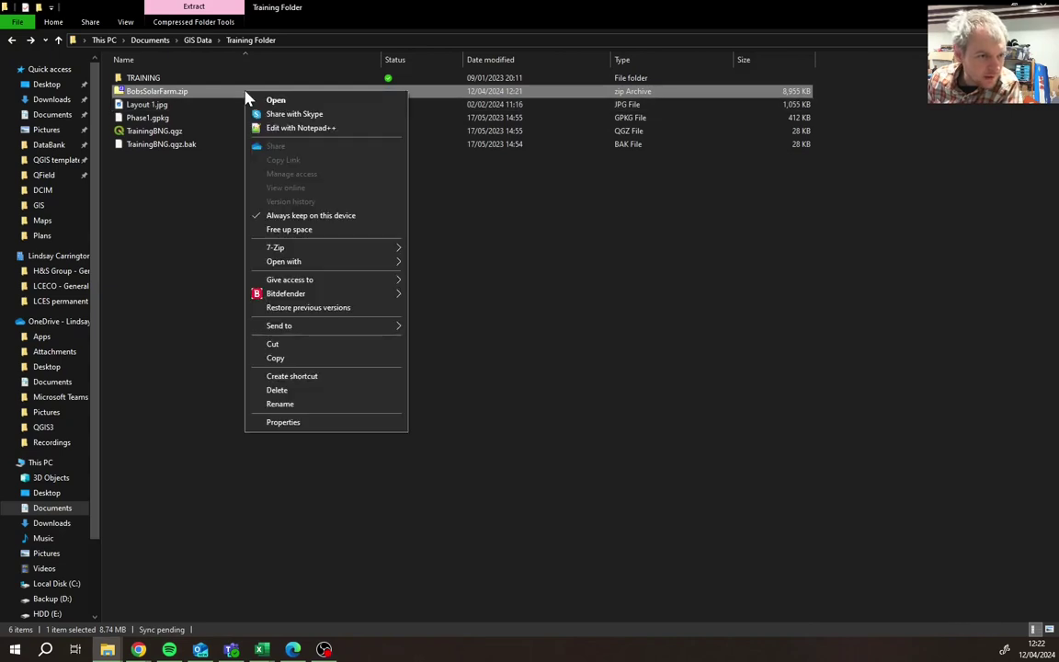
mouse_move(303, 262)
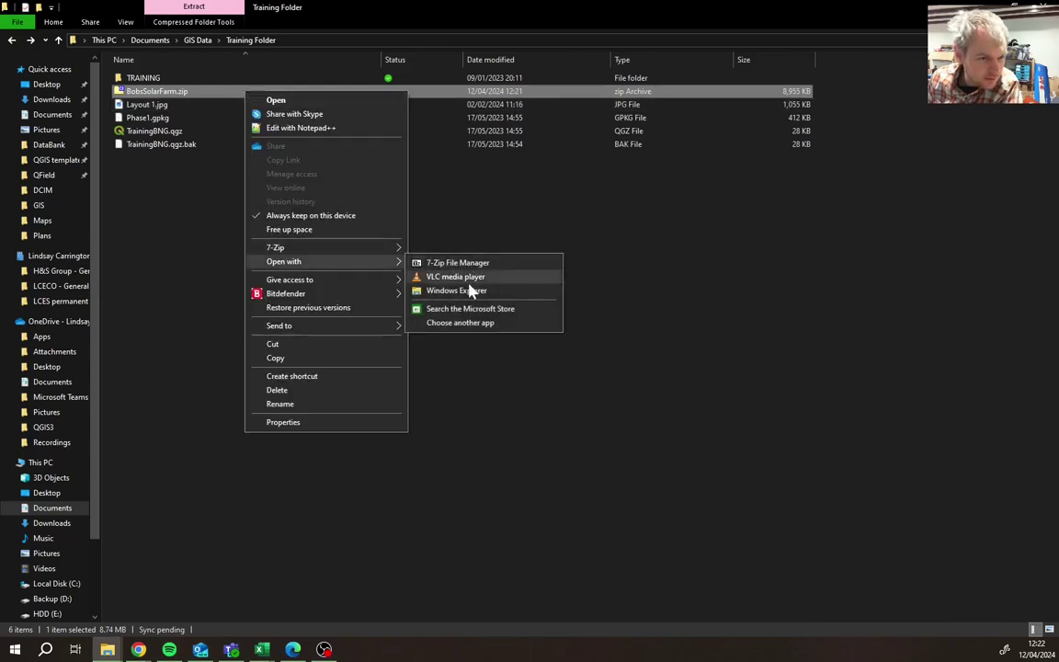
click(499, 292)
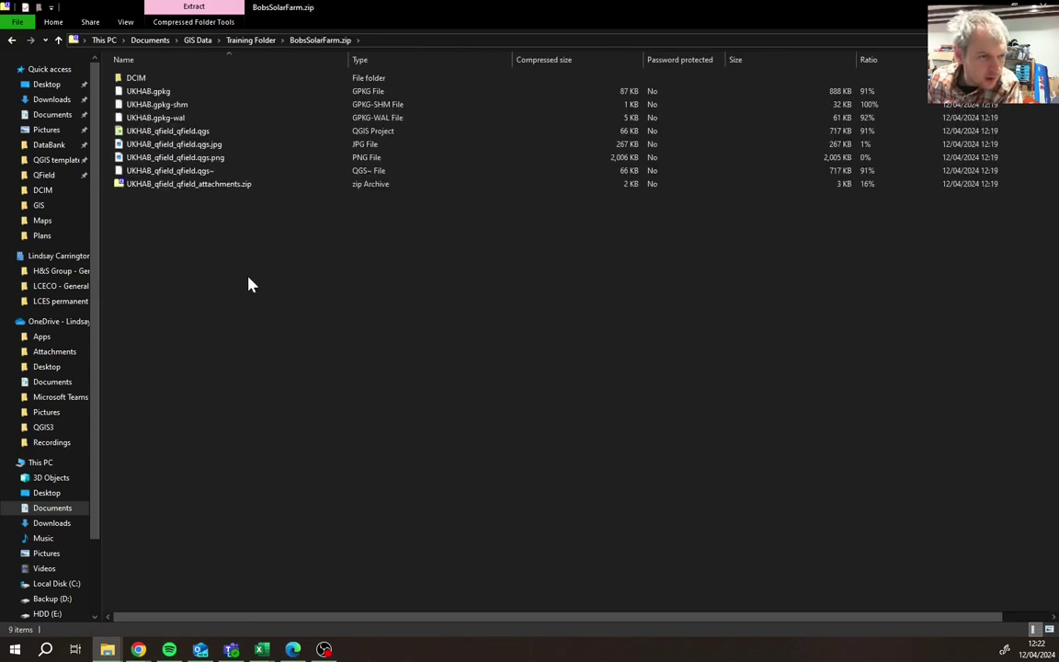
click(194, 30)
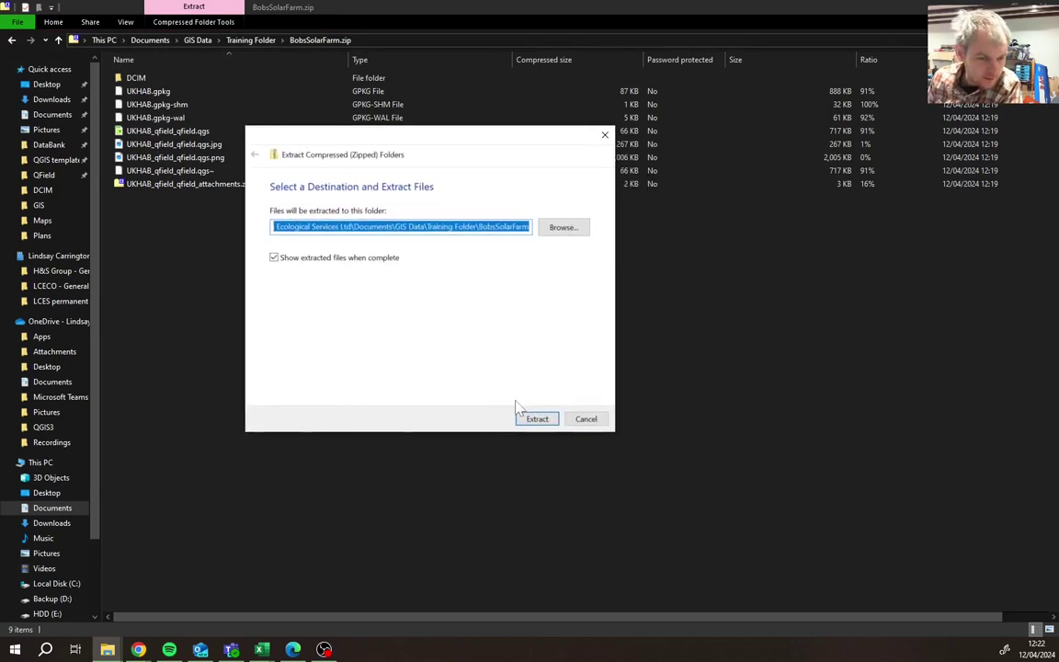
click(538, 418)
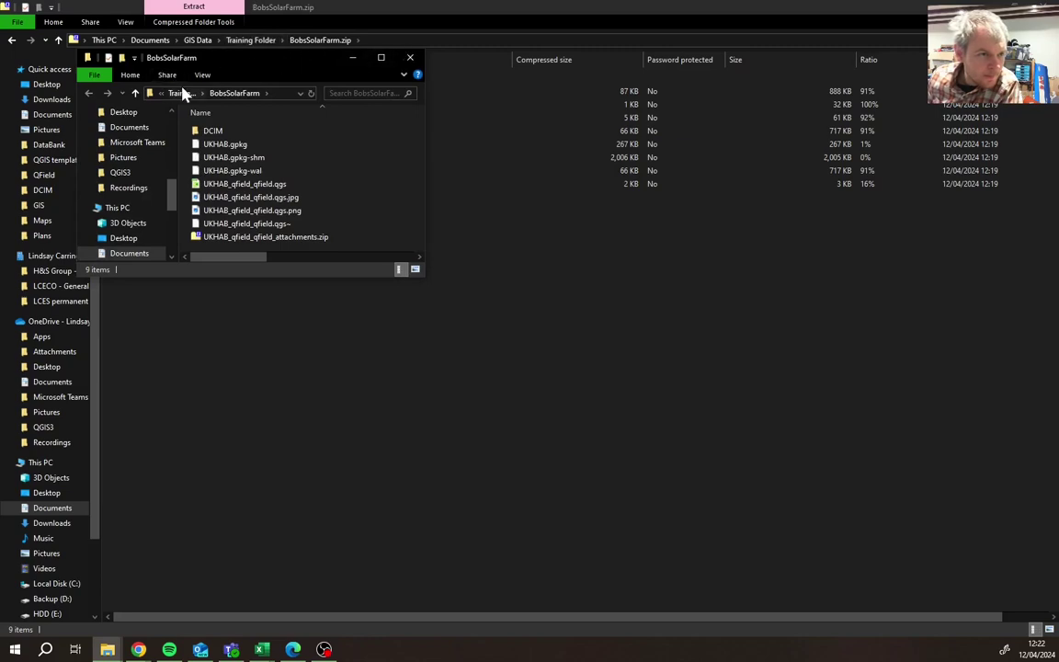
- Maximise the Training Folder, open the extracted BobsSolarFarm folder, and select UKHAB_qfield_qfield.qgs
click(135, 93)
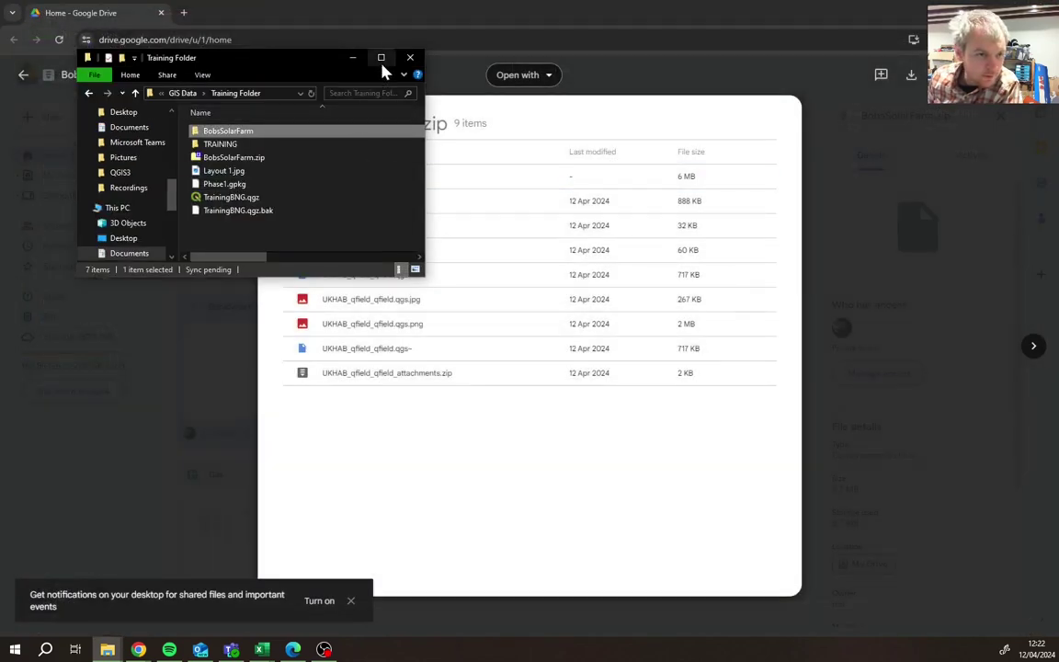
click(381, 59)
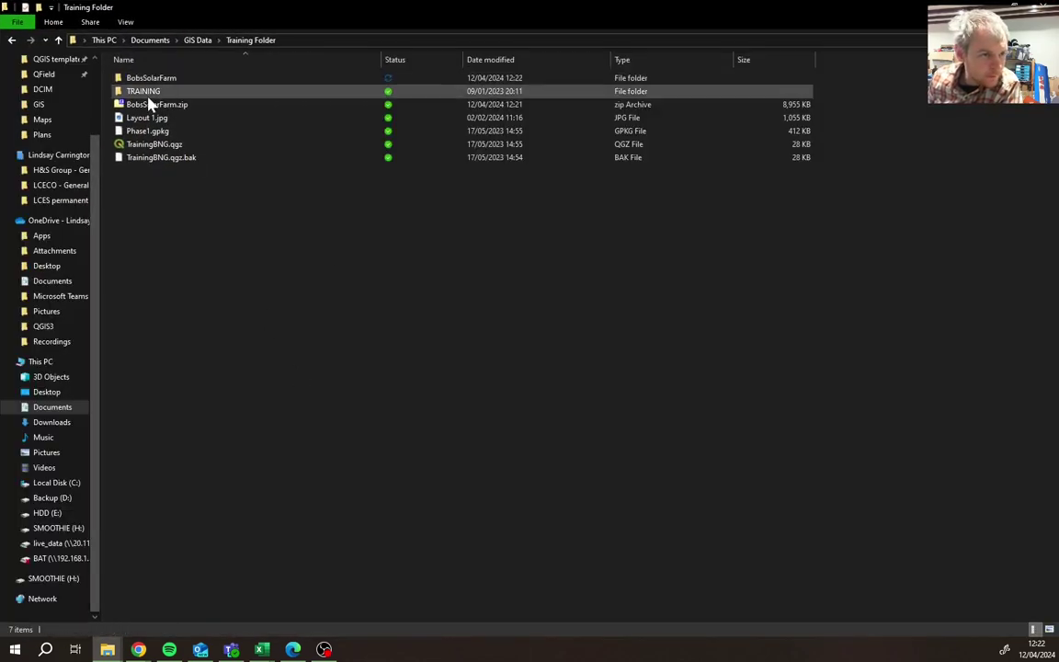
click(228, 107)
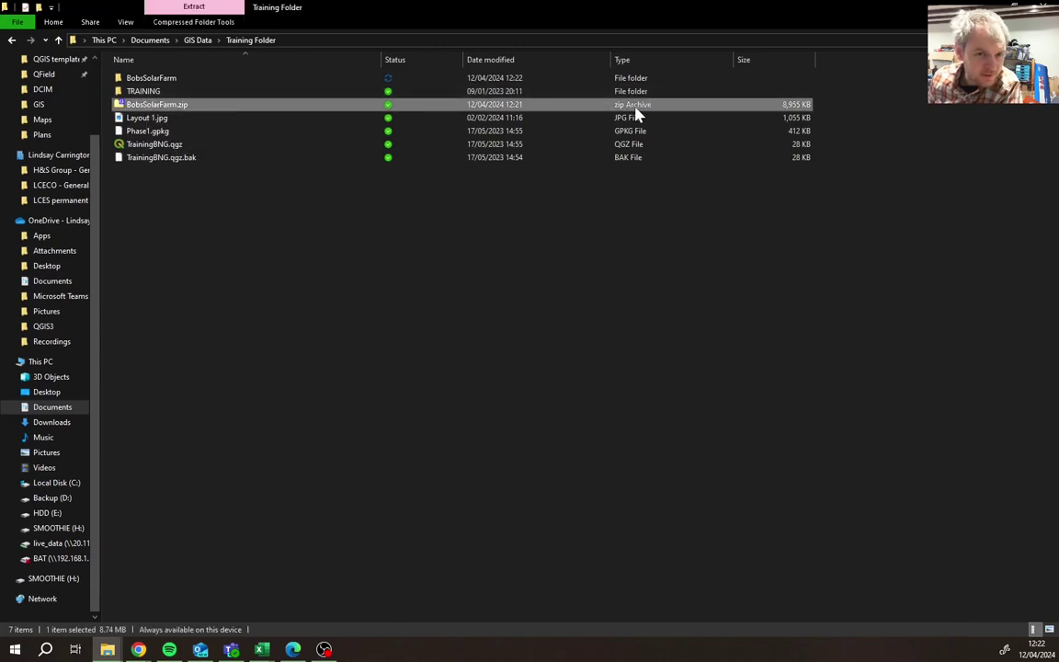
click(154, 81)
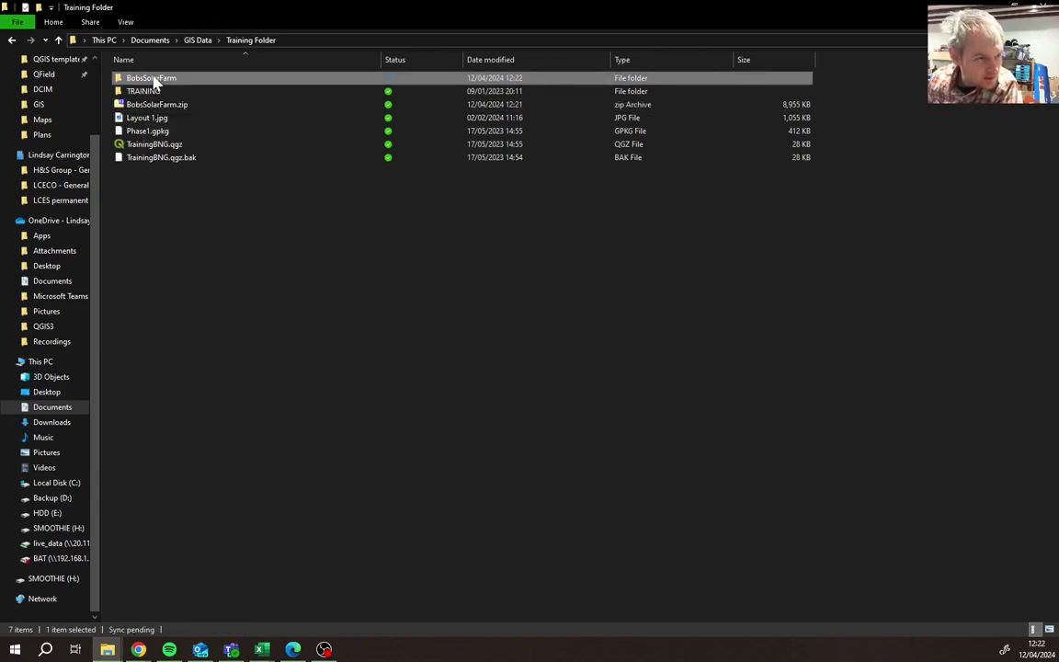
double_click(153, 82)
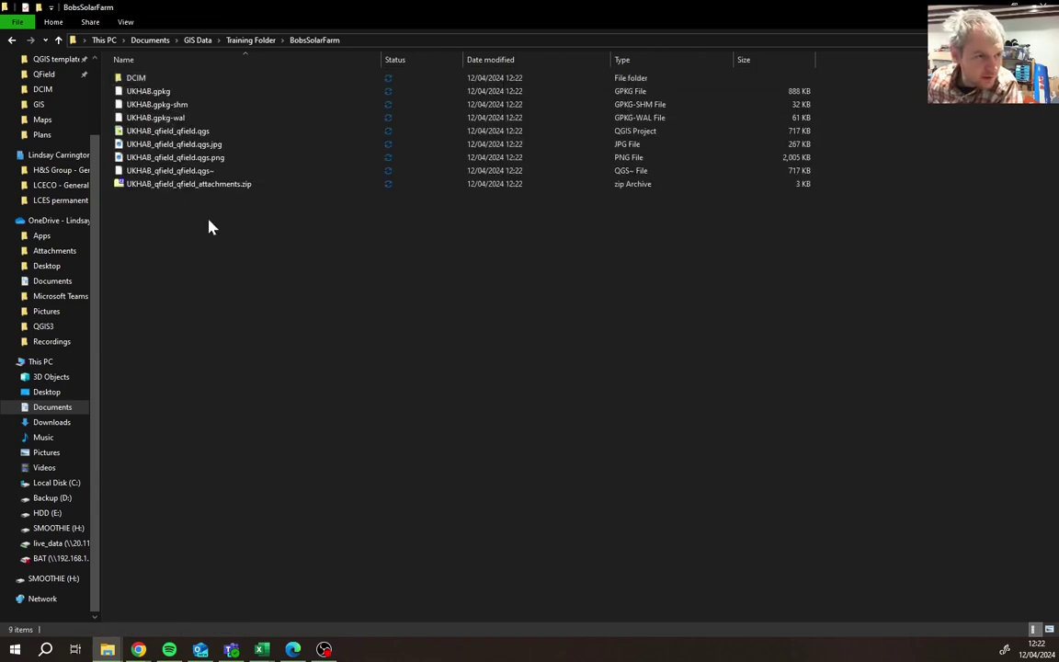
click(188, 133)
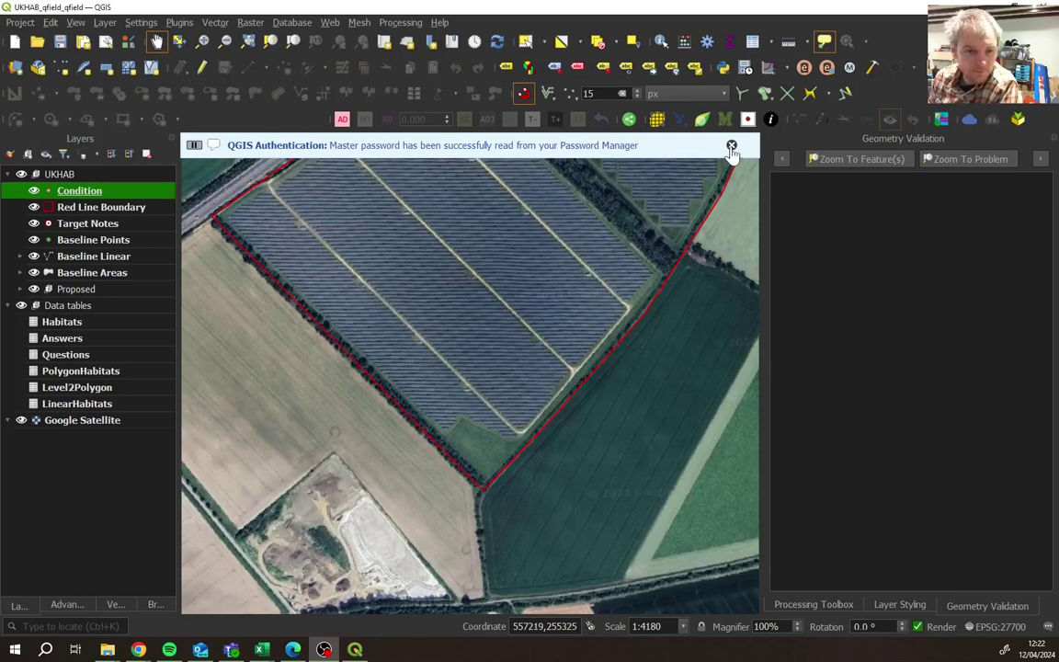
- Dismiss the master password notice, zoom to the roadside green polygon, and select Target Notes
click(731, 150)
drag(496, 298, 504, 357)
scroll(392, 373, up, 1)
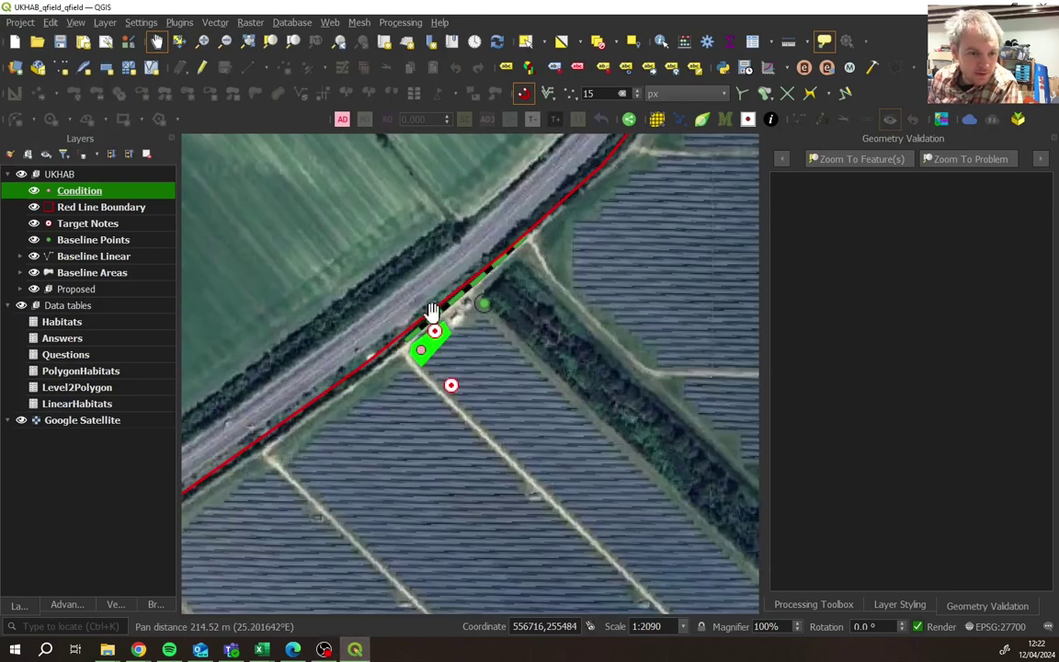
scroll(432, 311, up, 2)
drag(480, 295, 395, 334)
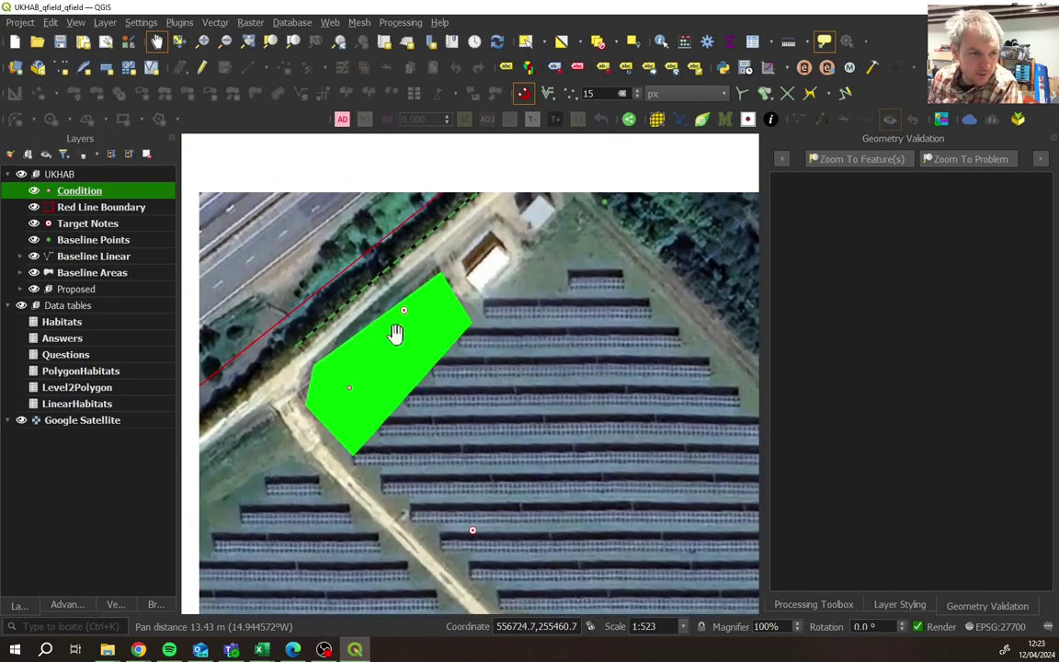
click(85, 226)
scroll(440, 333, down, 2)
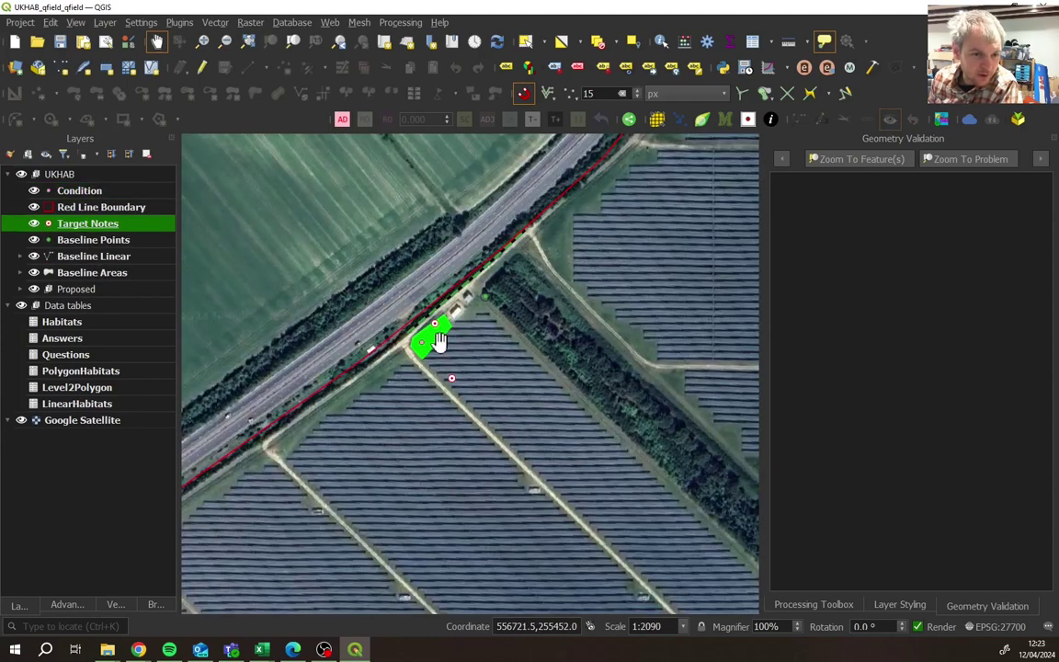
scroll(440, 338, up, 1)
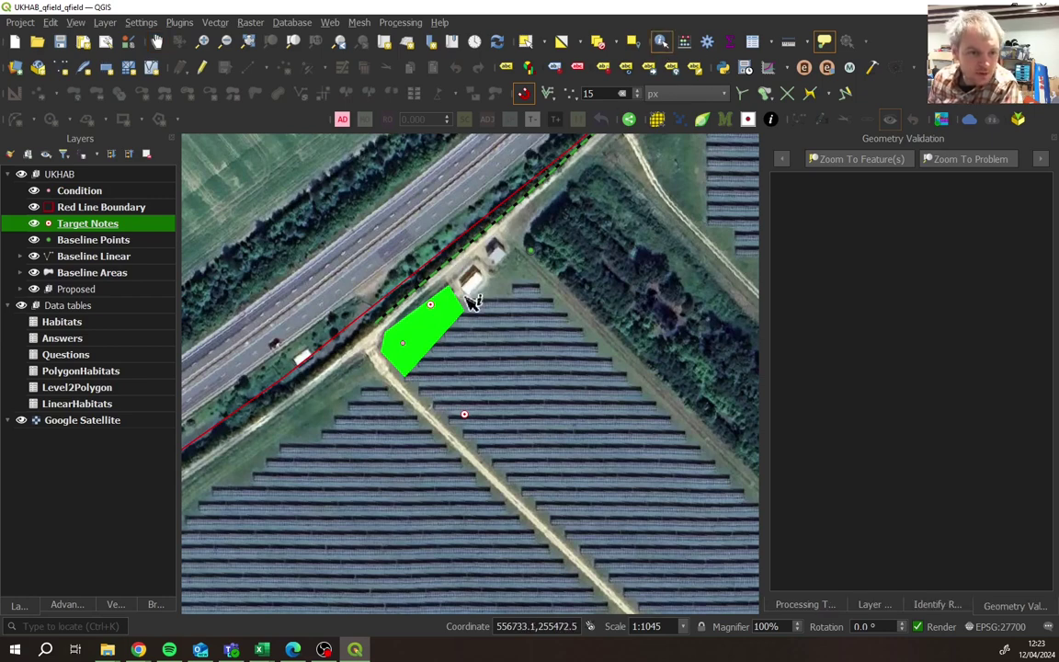
- Identify both Target Notes points and view each one's photo in its feature form
click(432, 305)
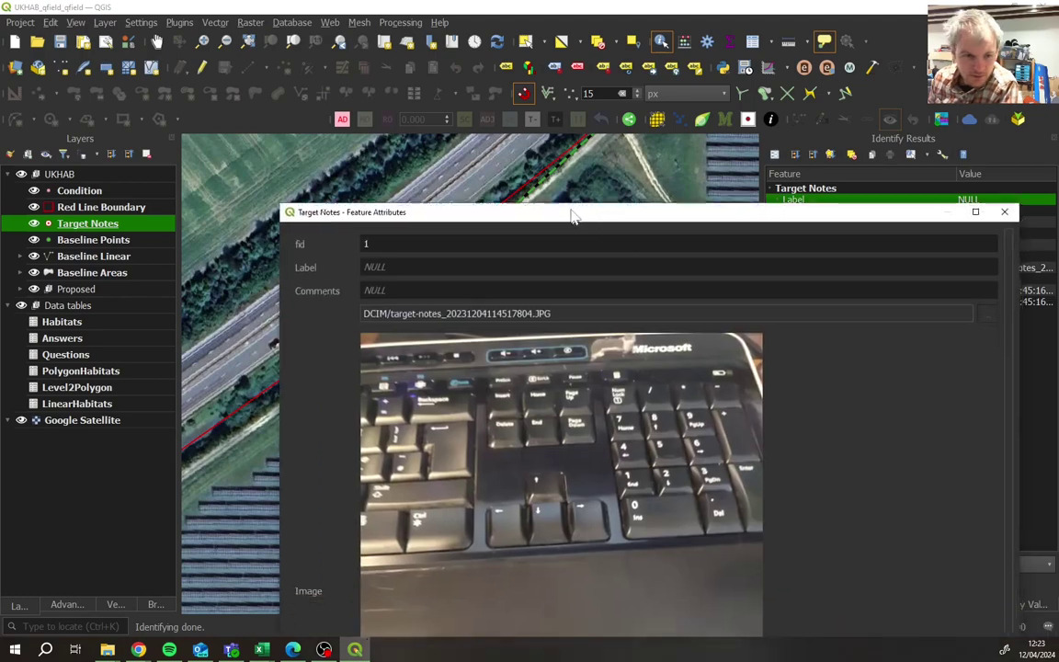
drag(575, 215, 449, 78)
click(878, 64)
click(464, 414)
click(777, 155)
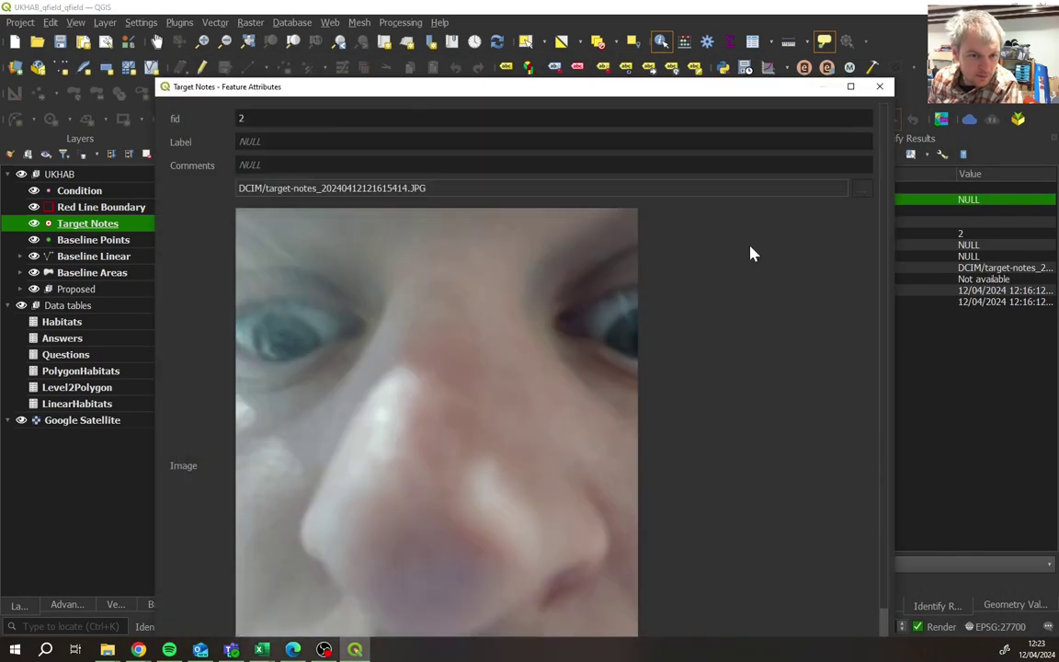
click(878, 86)
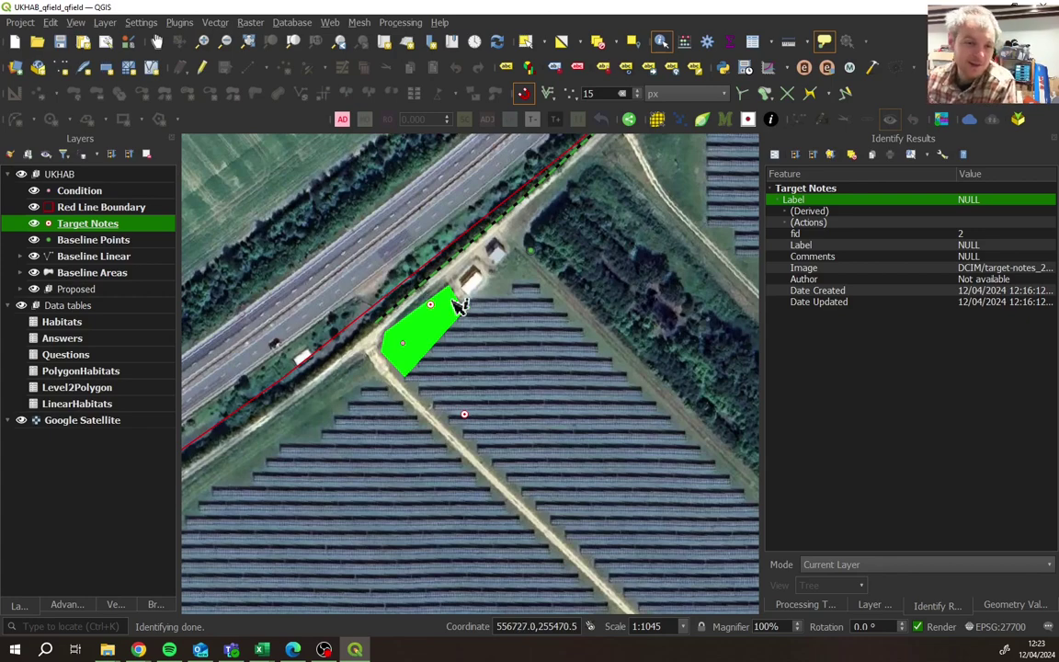
- Open the Target Notes attribute table and widen the Image column to show full DCIM paths
scroll(463, 299, down, 1)
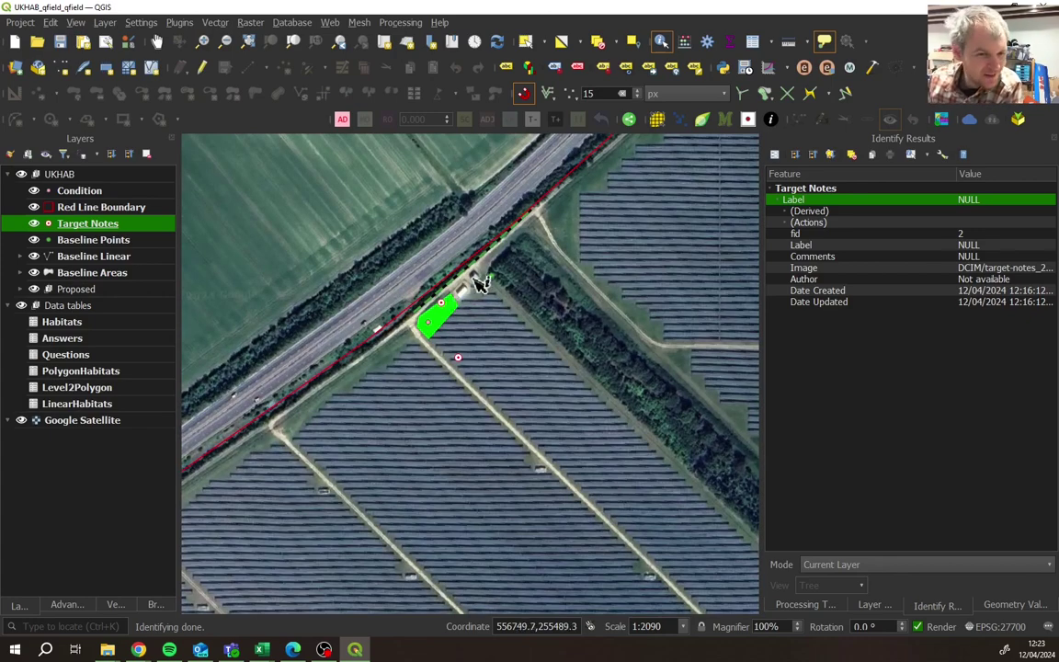
scroll(459, 294, down, 1)
drag(506, 212, 484, 266)
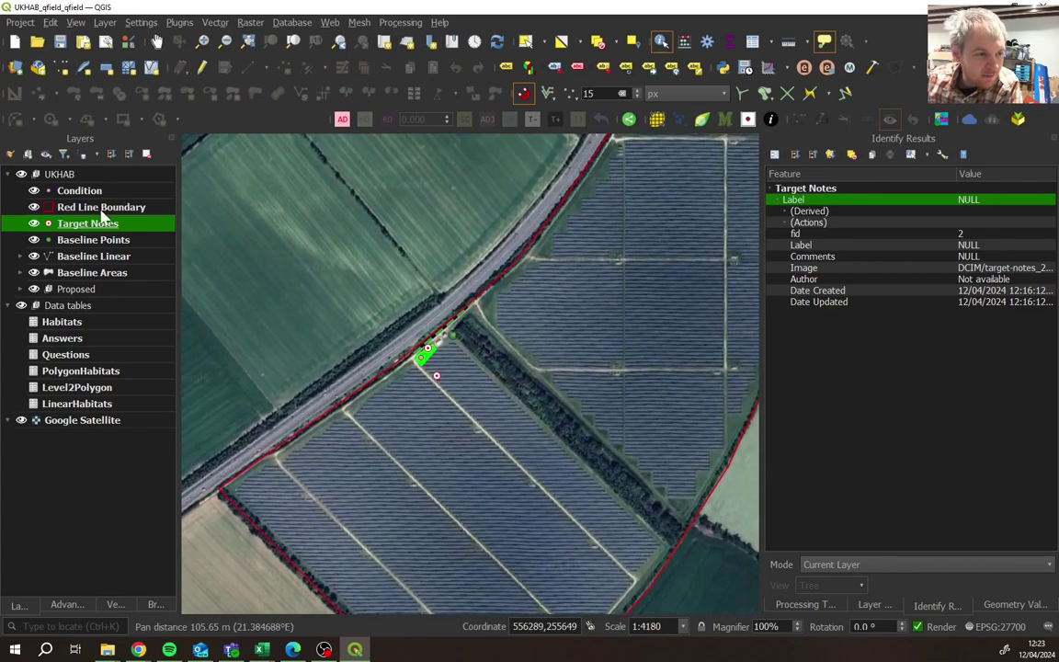
right_click(85, 228)
click(162, 410)
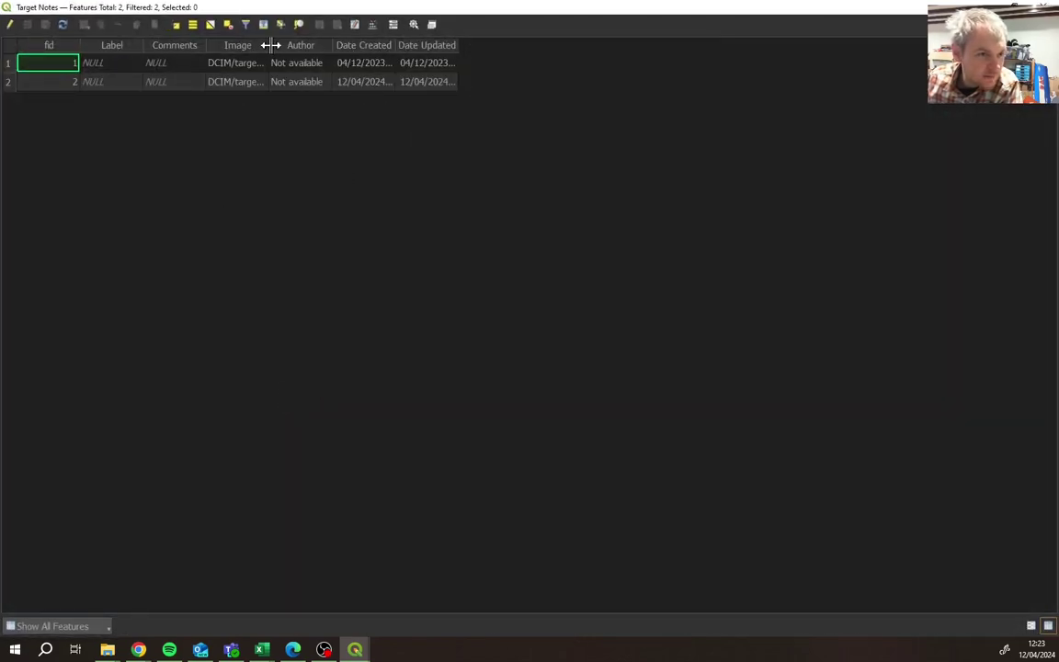
drag(271, 45, 496, 55)
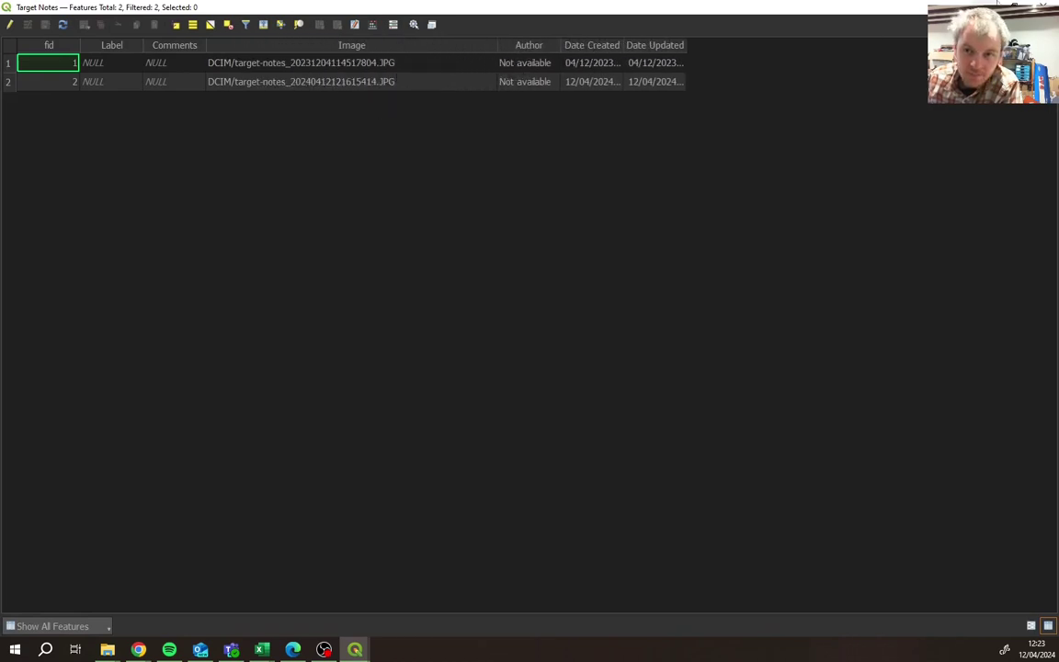
key(alt+Tab)
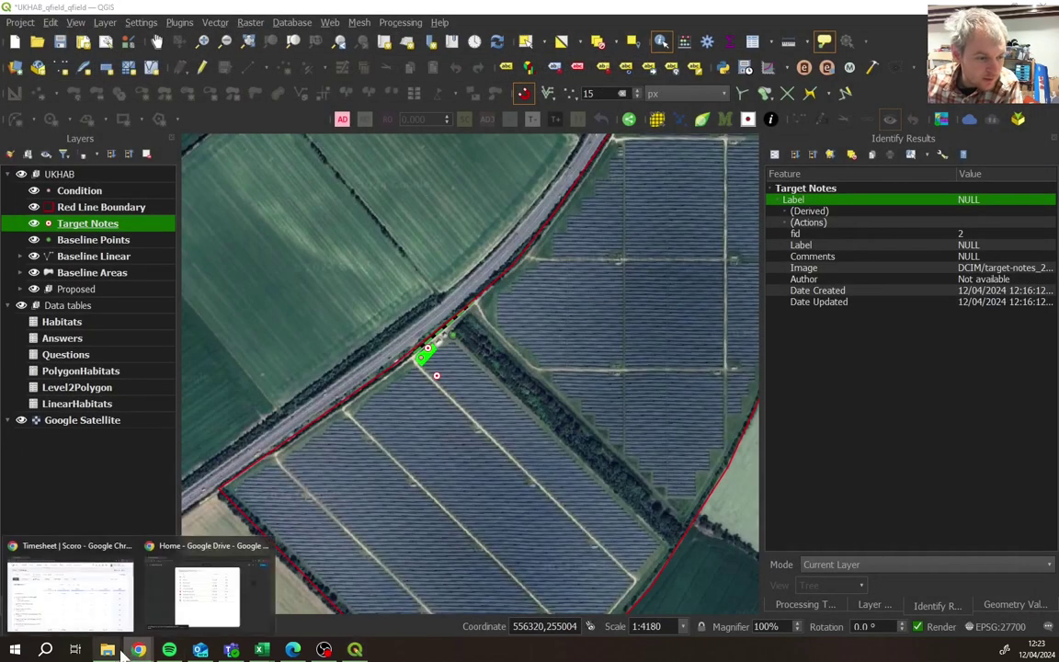
- View the two target-note photos in BobsSolarFarm's DCIM folder, then return to QGIS
mouse_move(107, 649)
click(298, 515)
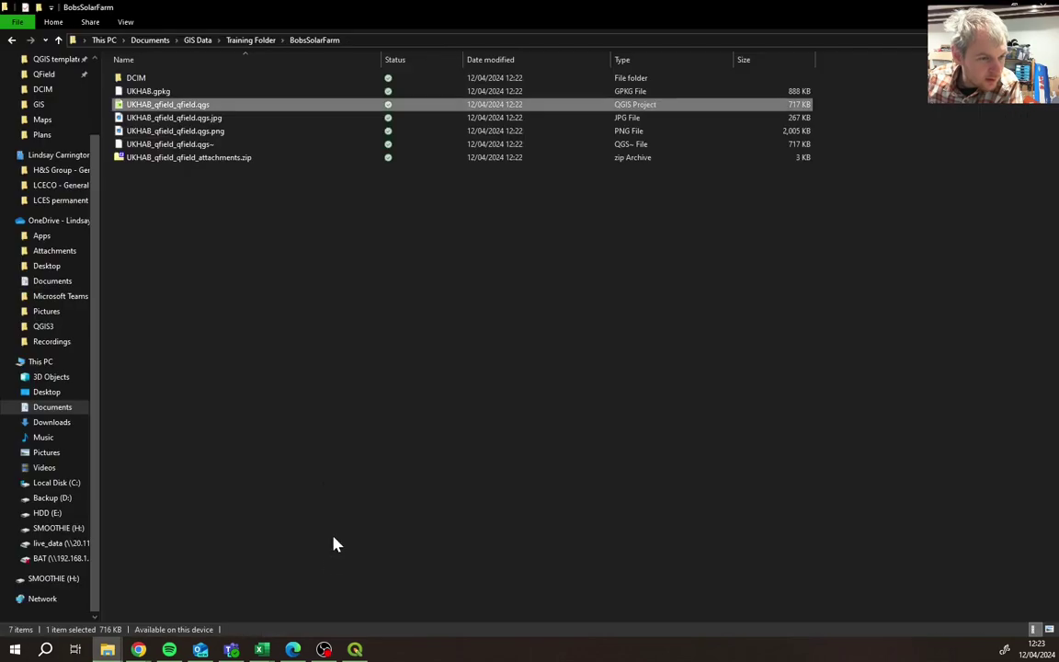
double_click(155, 81)
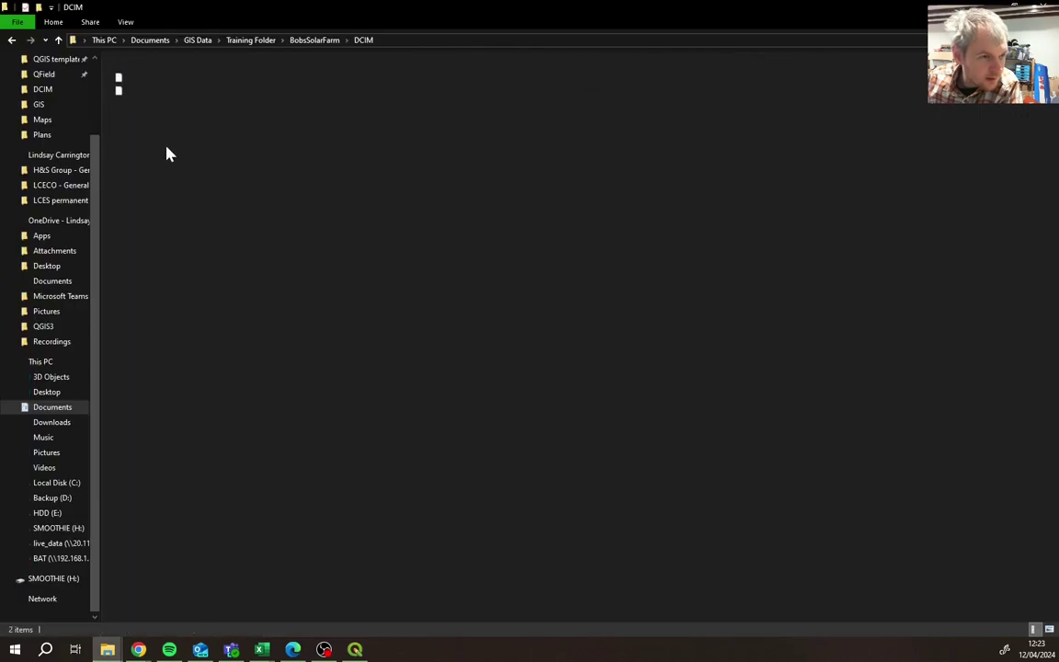
click(12, 40)
key(alt+Tab)
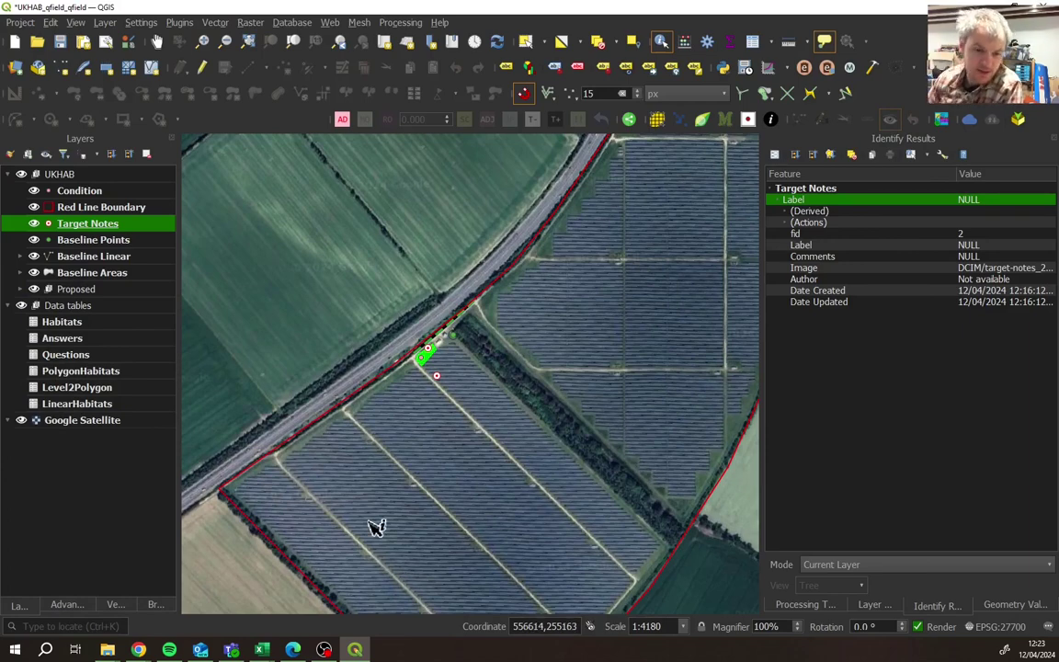
mouse_move(107, 649)
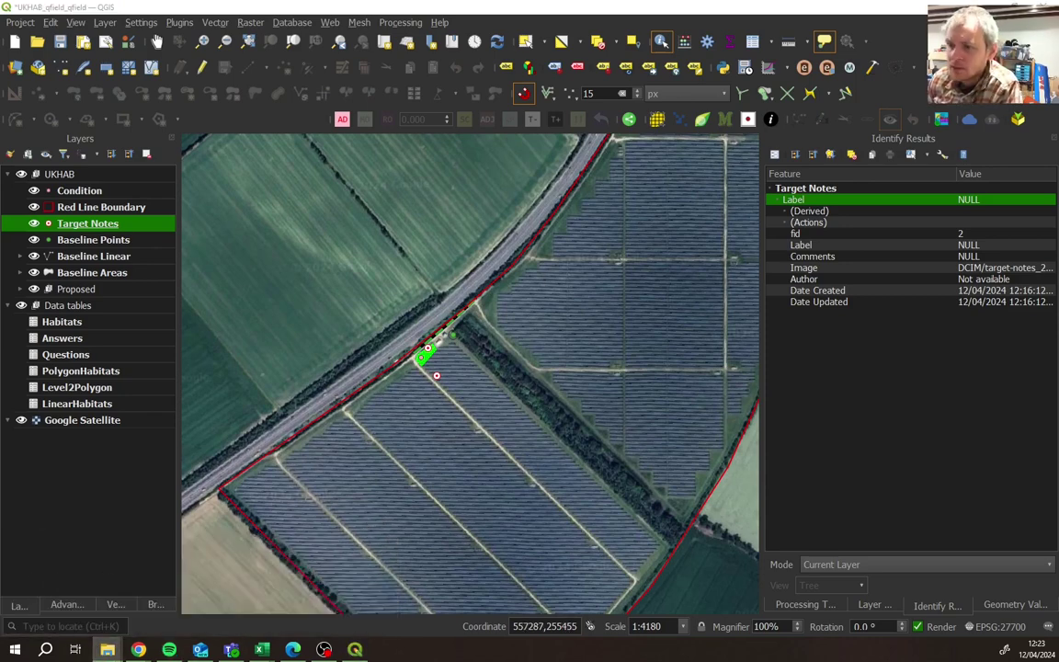
- From the Training Folder, open BobsSolarFarm.zip in 7-Zip and select UKHAB_qfield_qfield.qgs
key(alt+Tab)
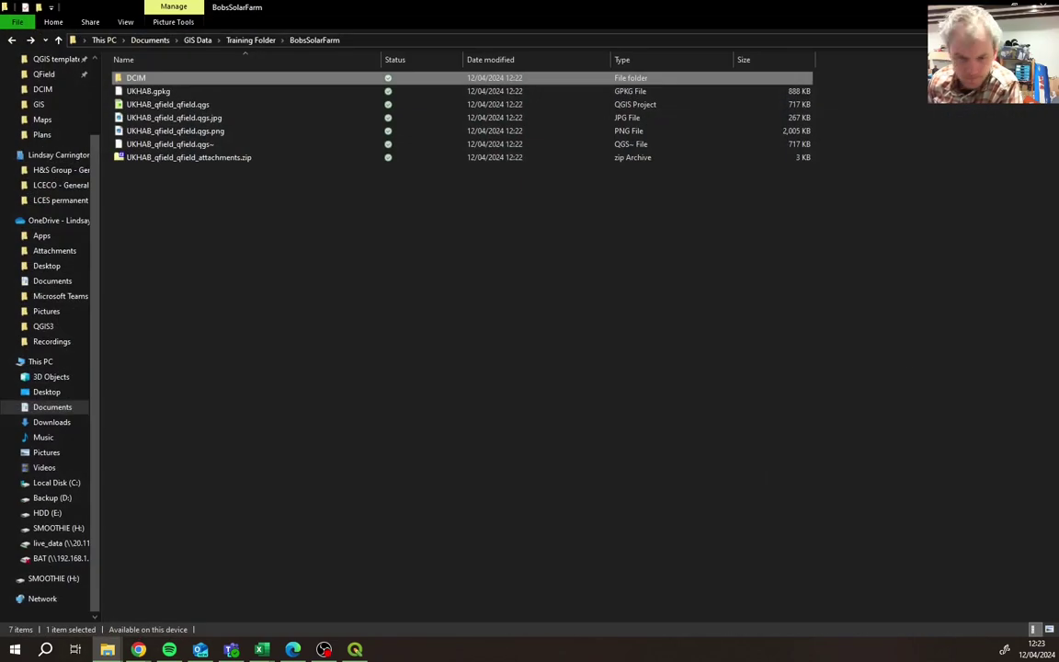
click(248, 40)
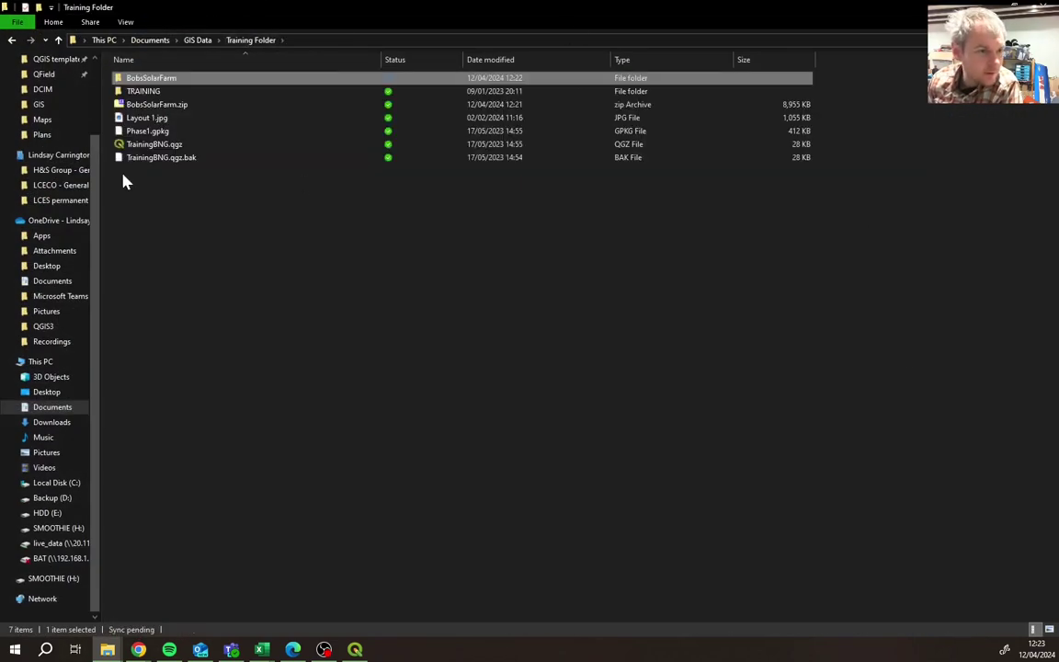
click(158, 107)
double_click(158, 106)
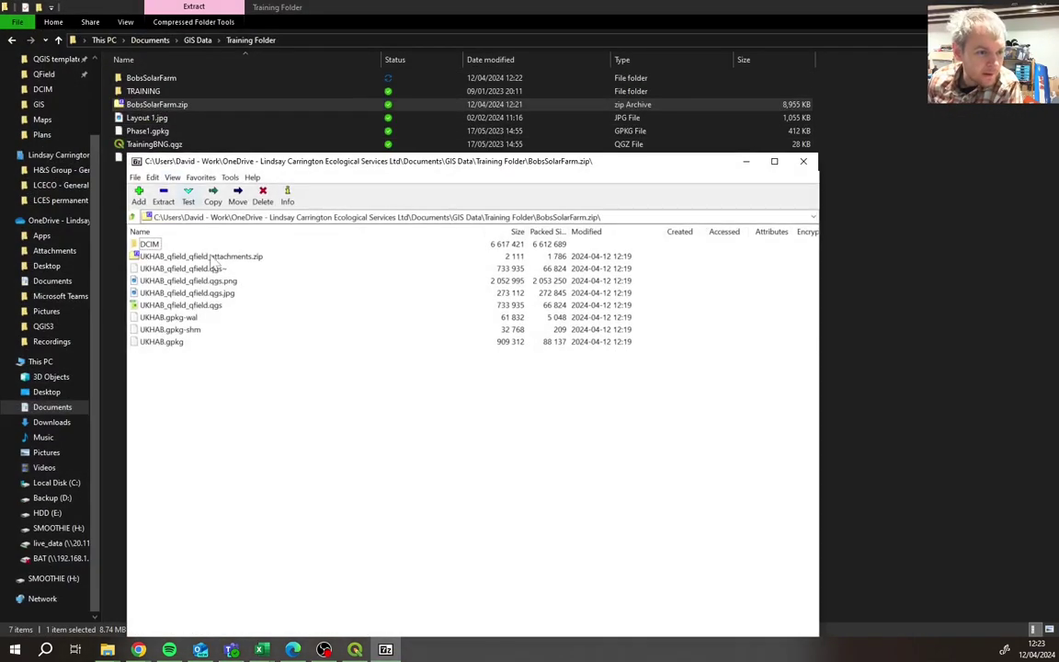
click(178, 306)
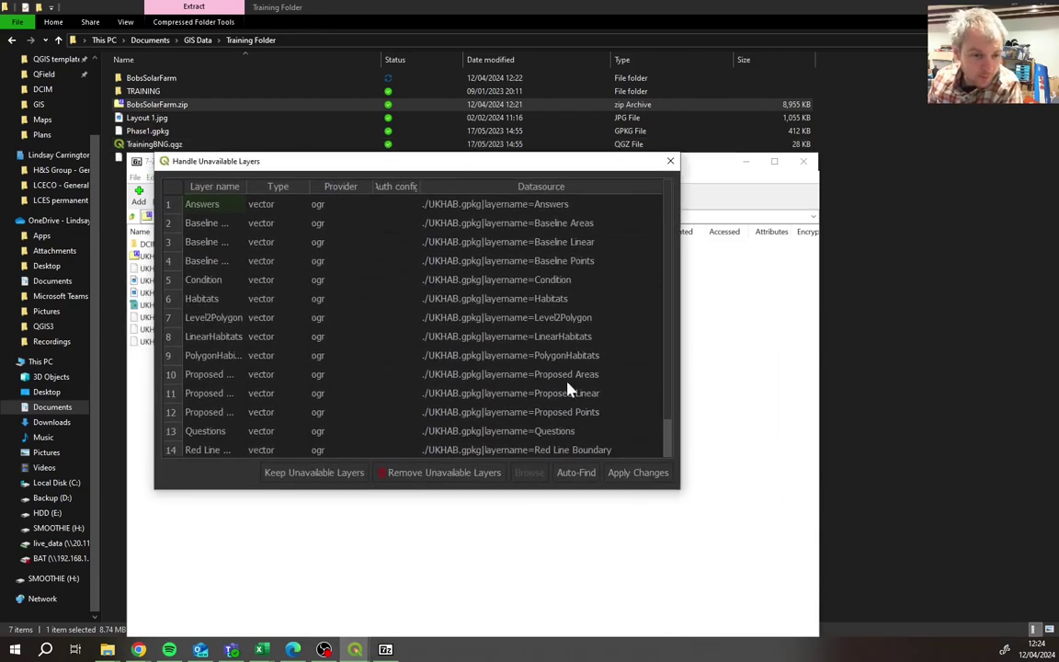
- Enlarge and reposition the unavailable-layers dialog to review every UKHAB.gpkg row, then close it unfixed
drag(678, 492, 804, 585)
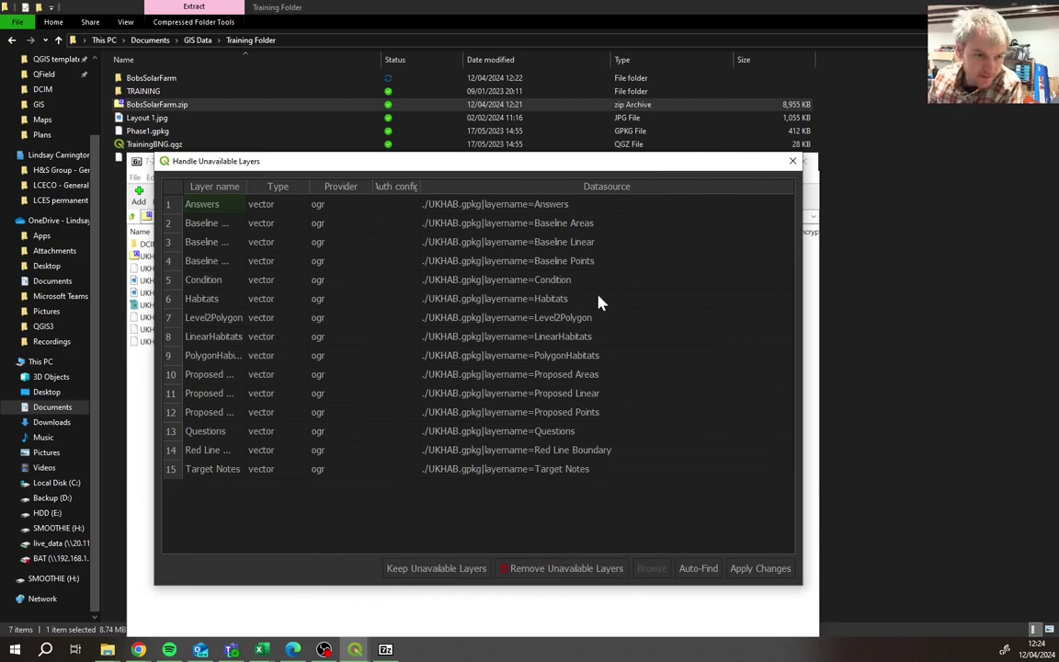
drag(512, 169, 543, 193)
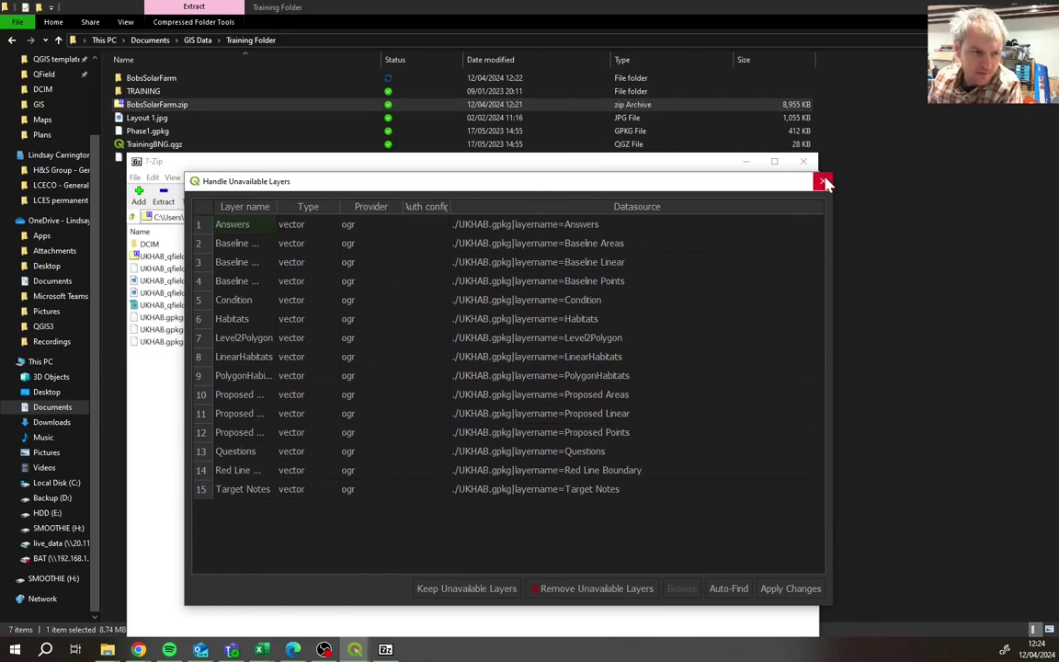
click(824, 183)
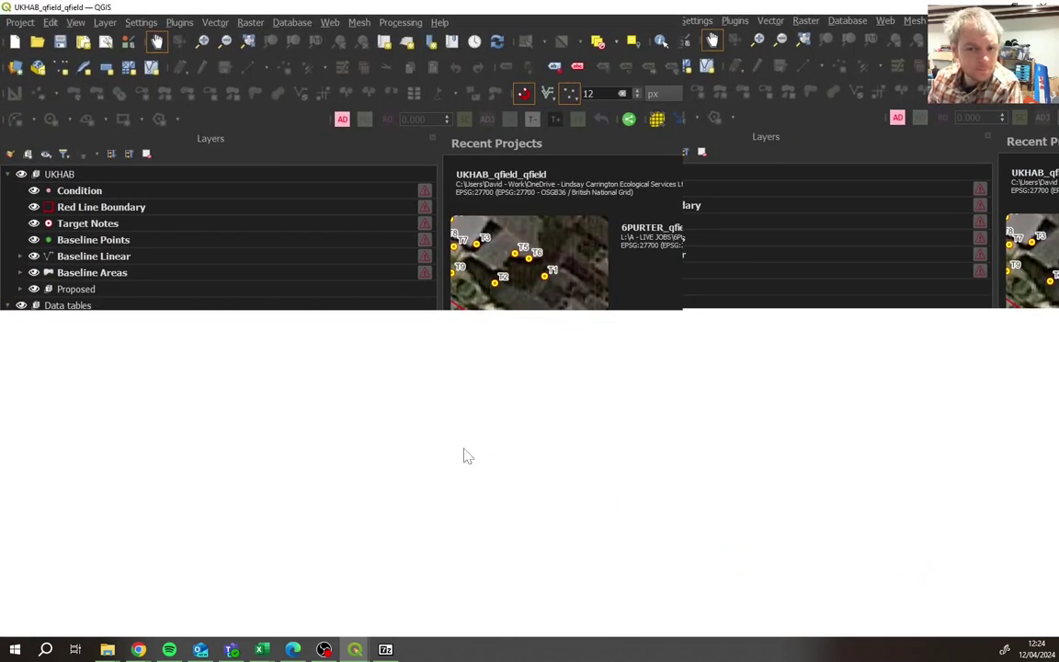
- Zoom out on the broken project's map, then close the 7-Zip archive window
scroll(450, 368, down, 1)
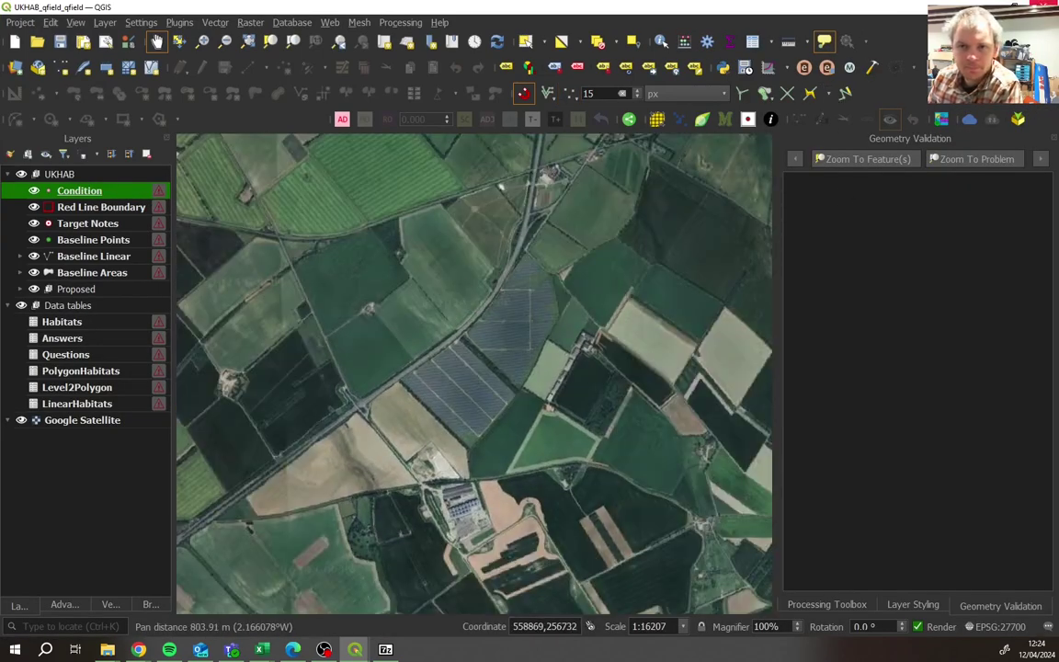
key(alt+Tab)
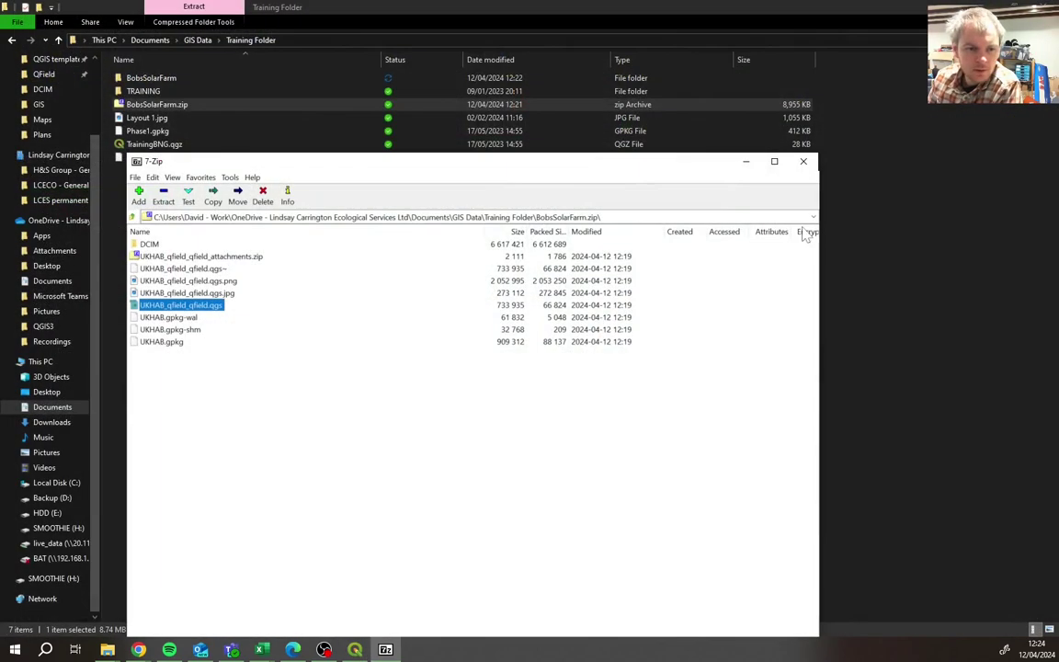
click(803, 161)
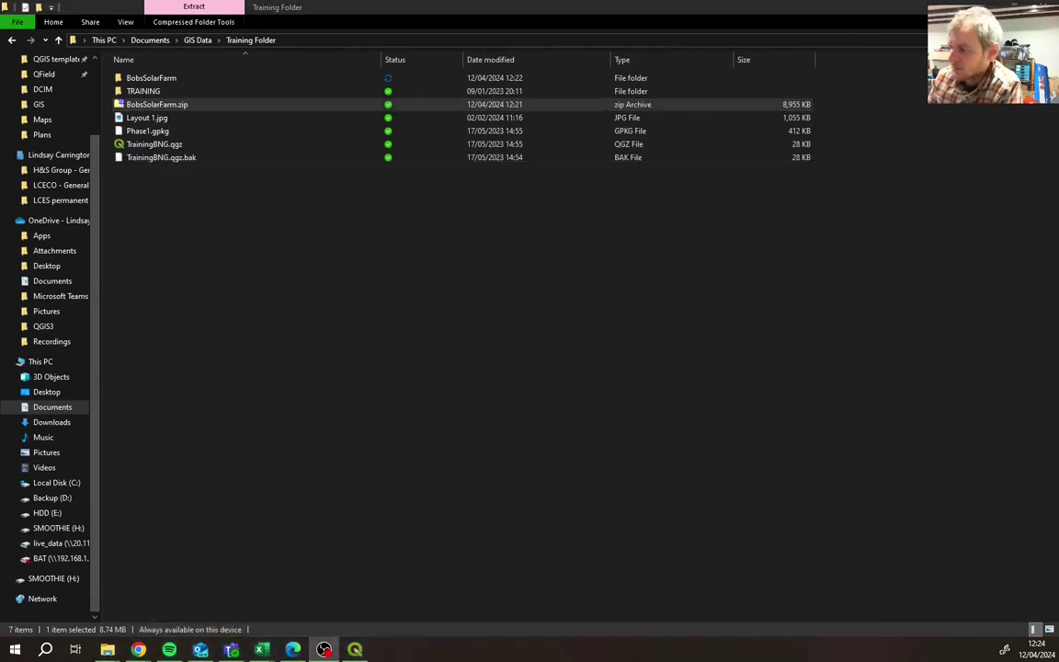